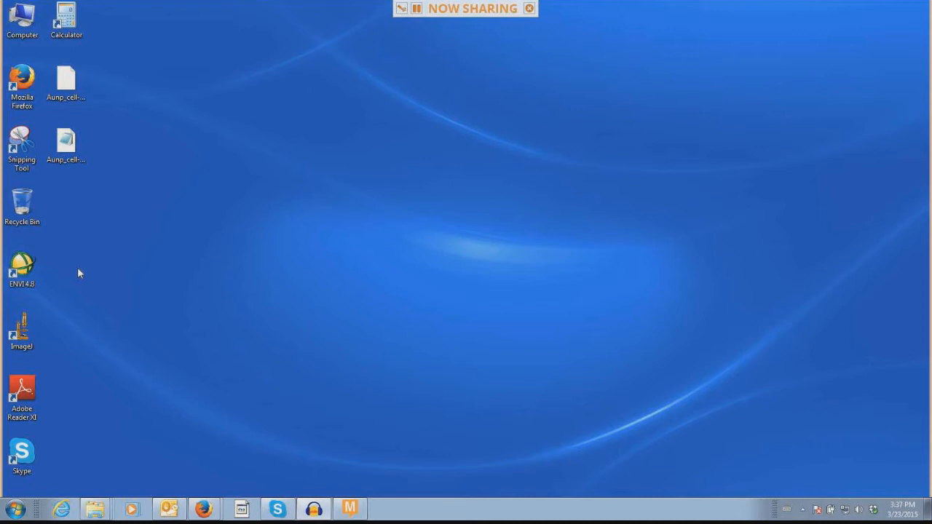
Step: Start ENVI 4.8 and move its main menu window away from the desktop's upper-left corner
{"action": "double_click", "coordinate": [27, 268]}
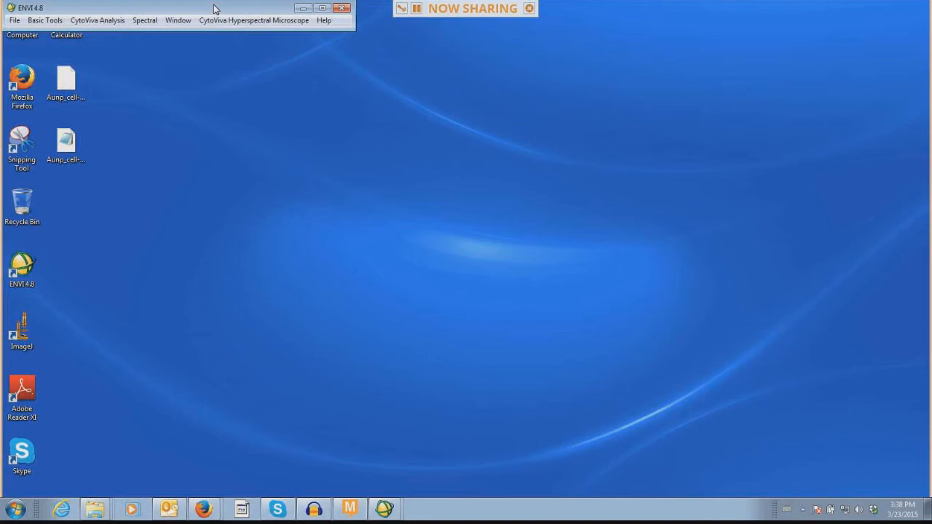
{"action": "left_click_drag", "start_coordinate": [224, 9], "coordinate": [308, 26]}
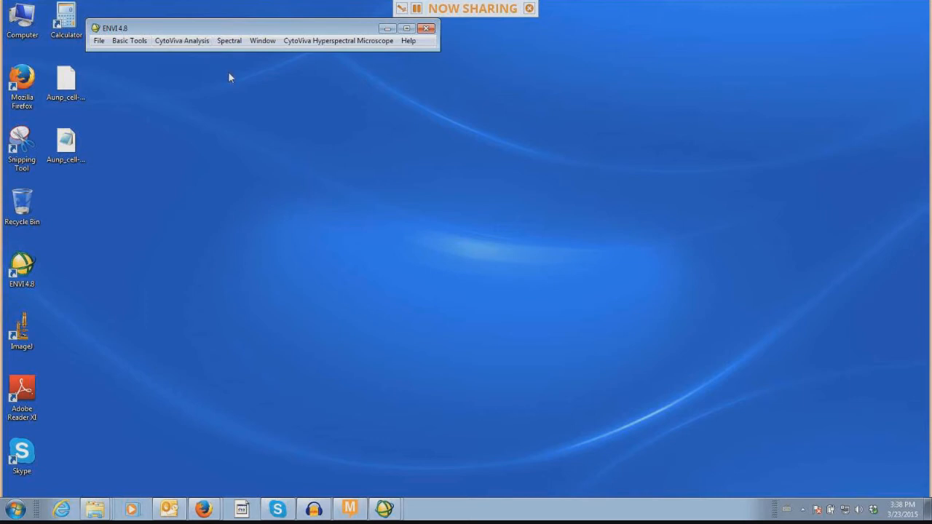
{"action": "left_click", "coordinate": [181, 41]}
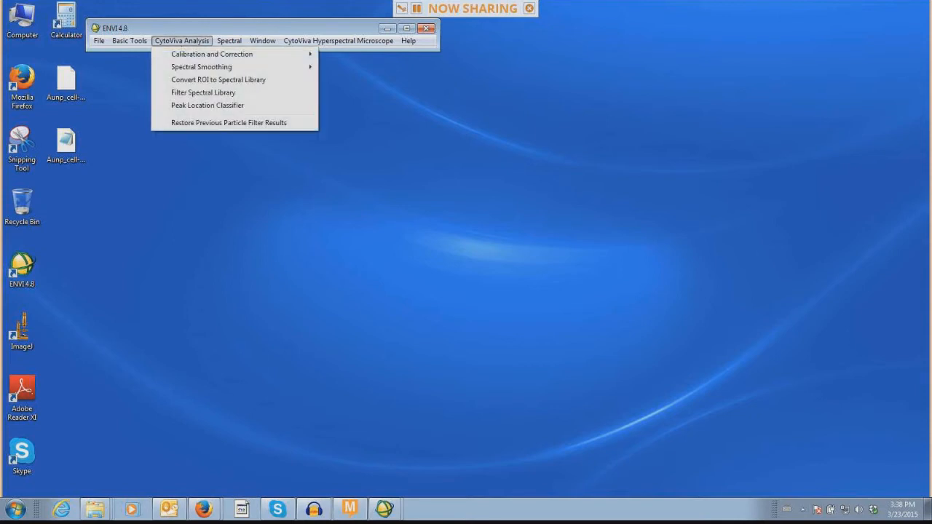
{"action": "left_click", "coordinate": [199, 30]}
{"action": "left_click_drag", "start_coordinate": [236, 31], "coordinate": [214, 30]}
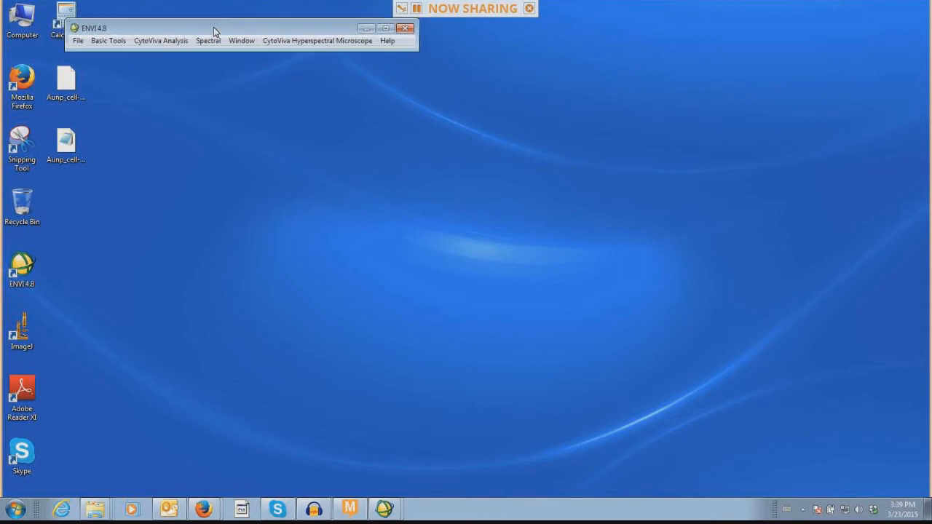
Step: Open the image file Aunp_cell-60x-1 from the Desktop folder
{"action": "left_click", "coordinate": [78, 42]}
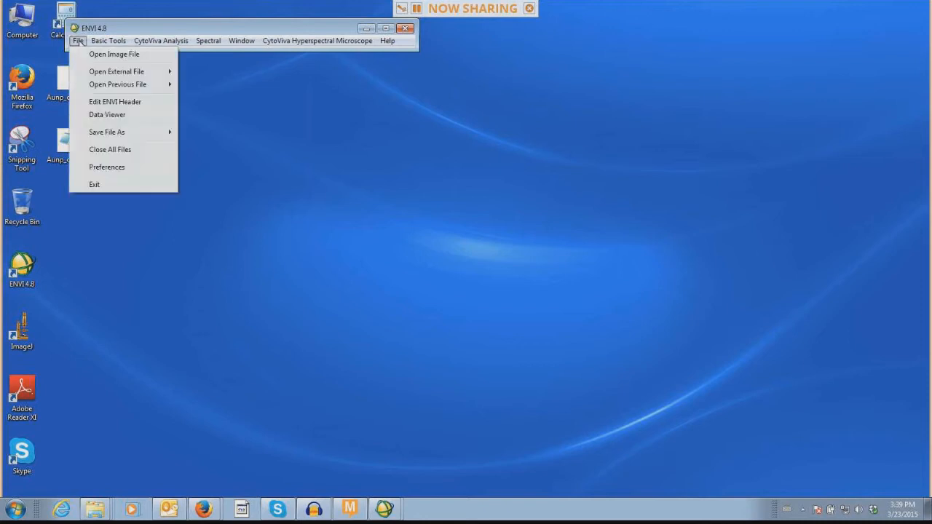
{"action": "left_click", "coordinate": [114, 56]}
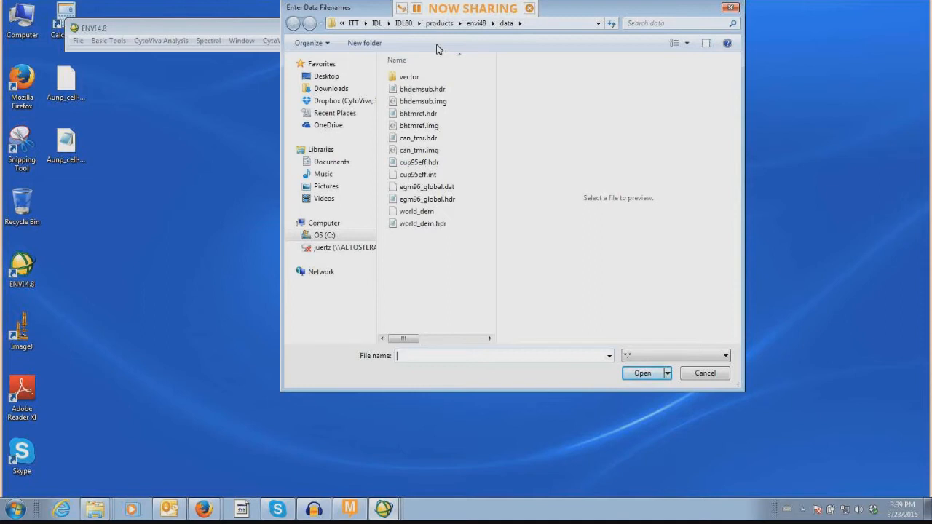
{"action": "left_click", "coordinate": [327, 77]}
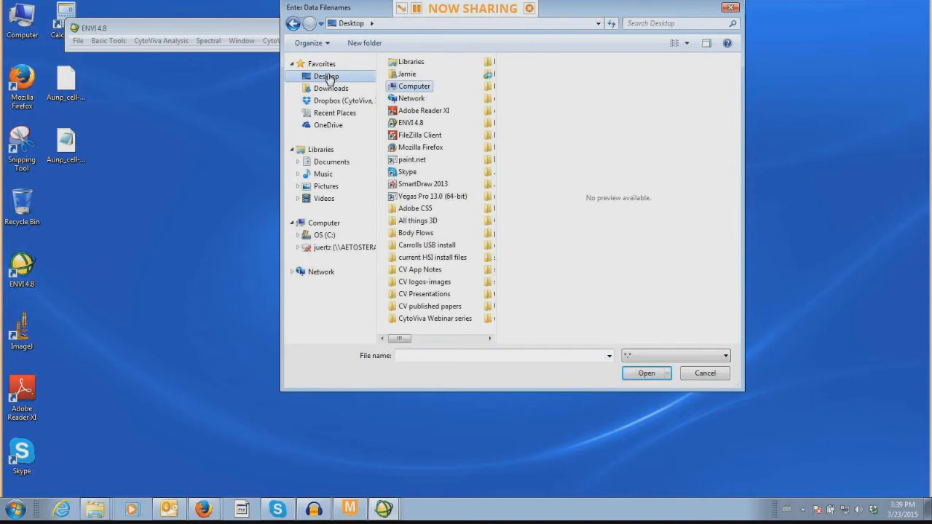
{"action": "left_click", "coordinate": [489, 339]}
{"action": "left_click", "coordinate": [490, 339]}
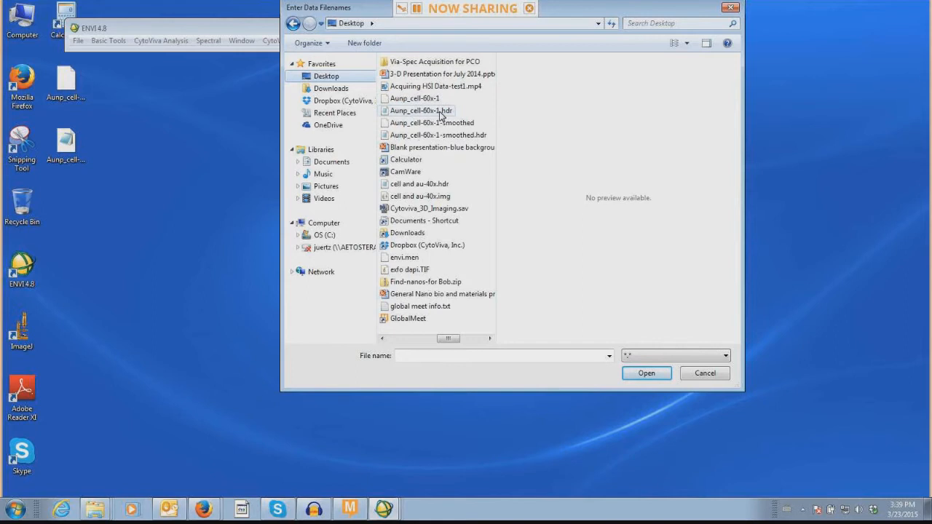
{"action": "left_click", "coordinate": [430, 99]}
{"action": "left_click", "coordinate": [434, 110]}
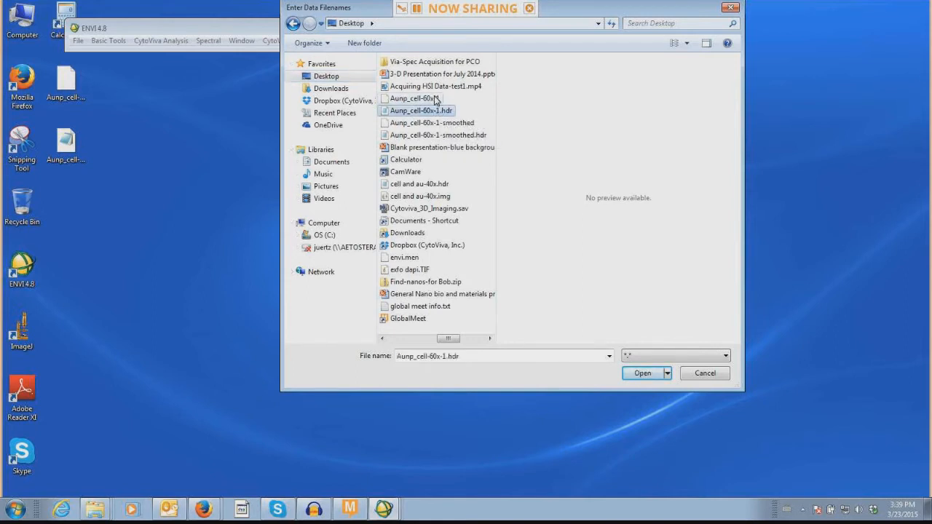
{"action": "left_click", "coordinate": [435, 99]}
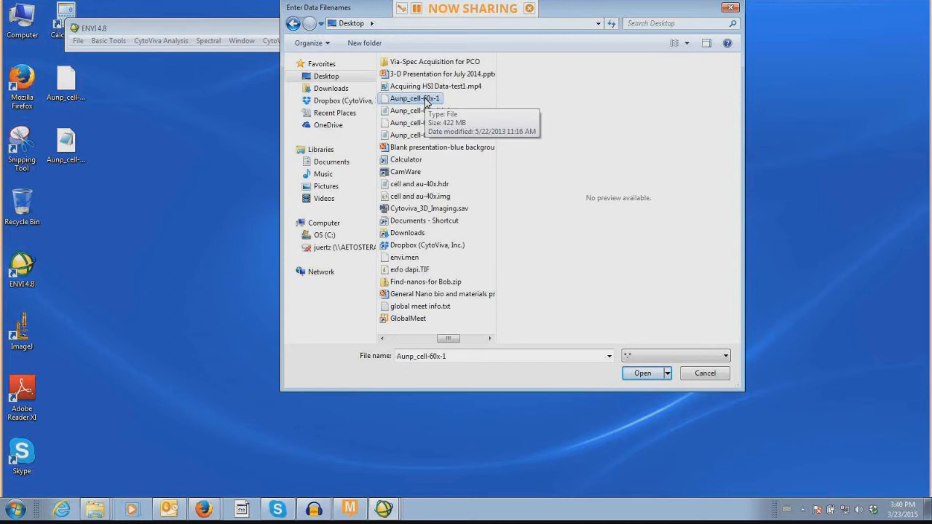
{"action": "left_click", "coordinate": [423, 112]}
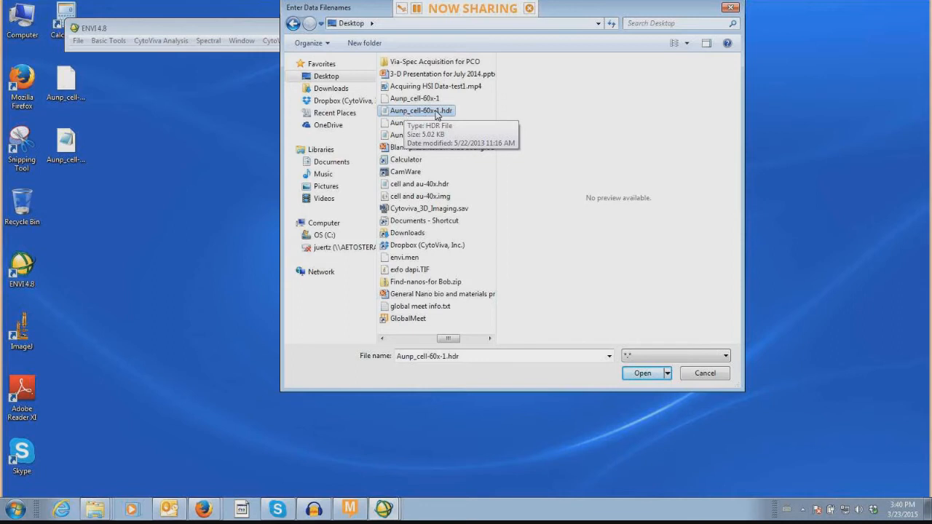
{"action": "left_click", "coordinate": [429, 99]}
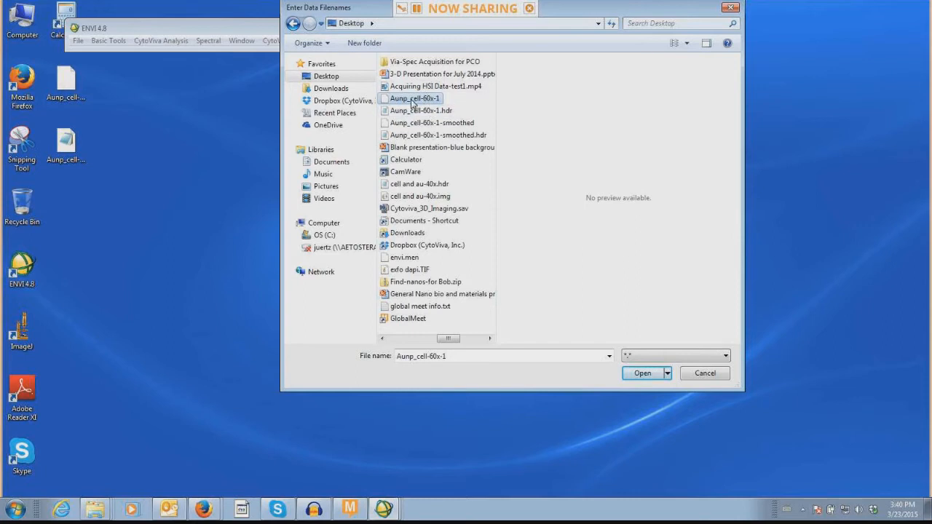
{"action": "left_click", "coordinate": [642, 373]}
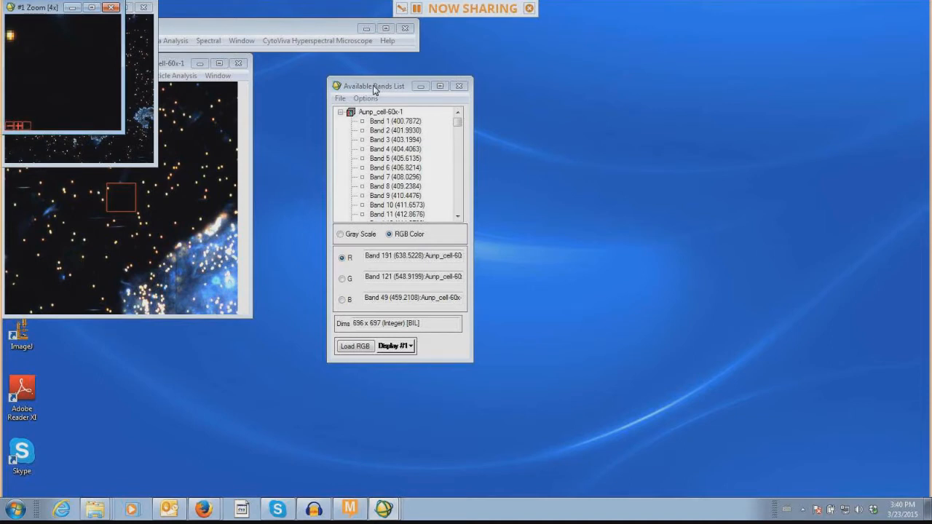
Step: Move the Available Bands List clear of the image windows and assign Band 1 to red and Band 2 to green
{"action": "left_click_drag", "start_coordinate": [373, 87], "coordinate": [782, 18]}
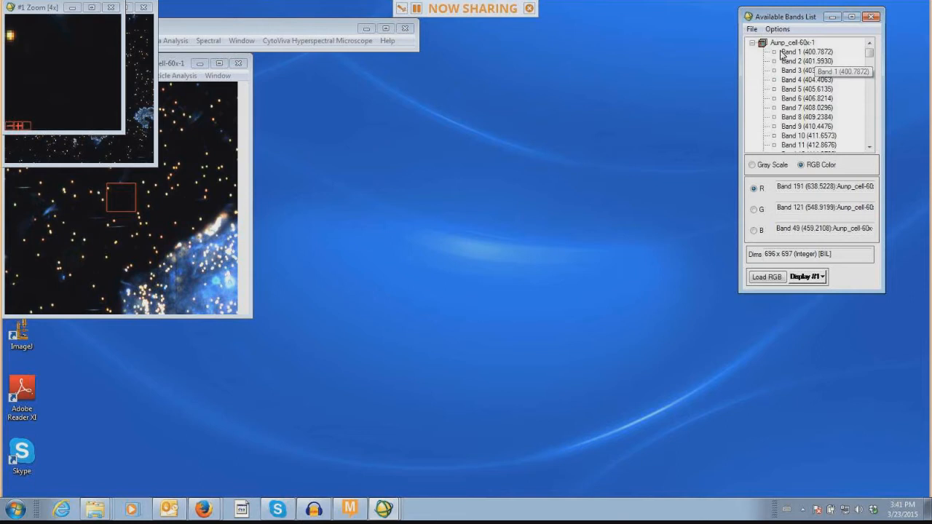
{"action": "left_click", "coordinate": [783, 54]}
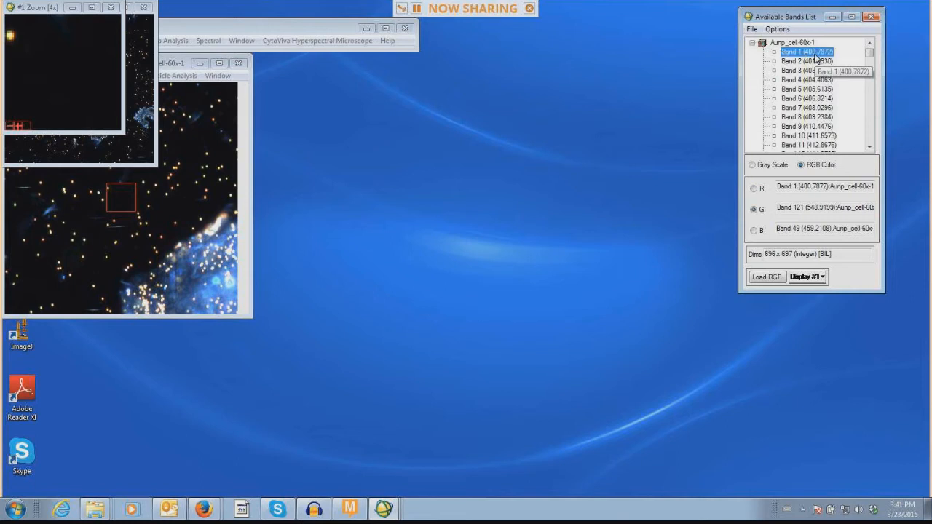
{"action": "left_click", "coordinate": [813, 62]}
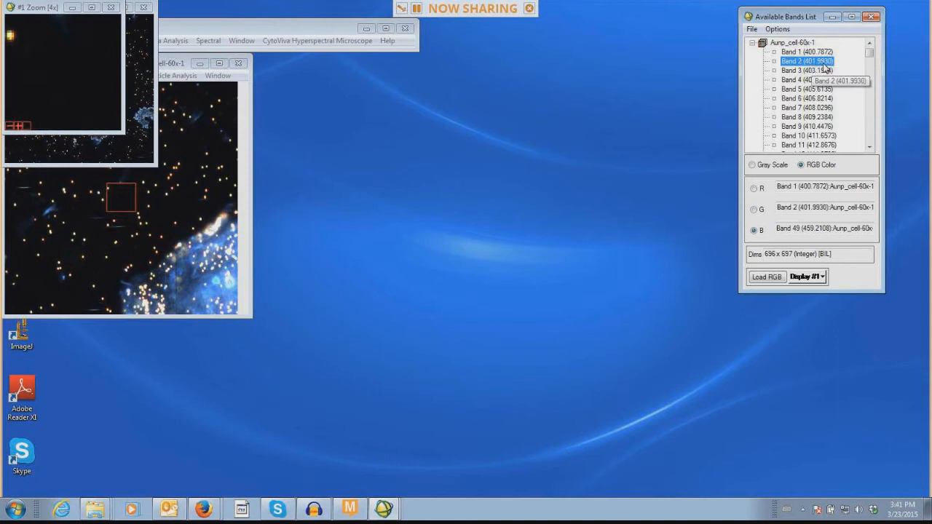
Step: Look through the band list down to its last band, and collapse the Aunp_cell-60x-1 entry
{"action": "left_click_drag", "start_coordinate": [869, 53], "coordinate": [870, 144]}
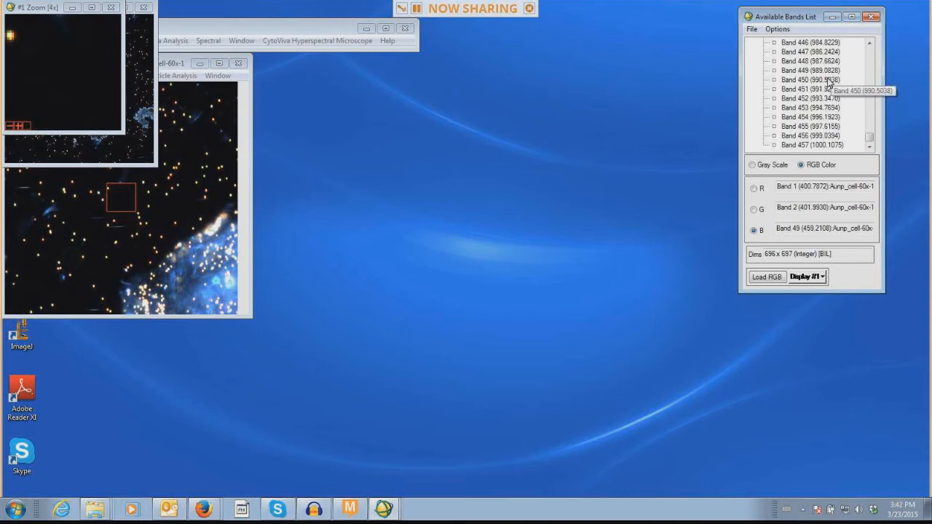
{"action": "left_click_drag", "start_coordinate": [872, 132], "coordinate": [869, 49]}
{"action": "left_click", "coordinate": [752, 46]}
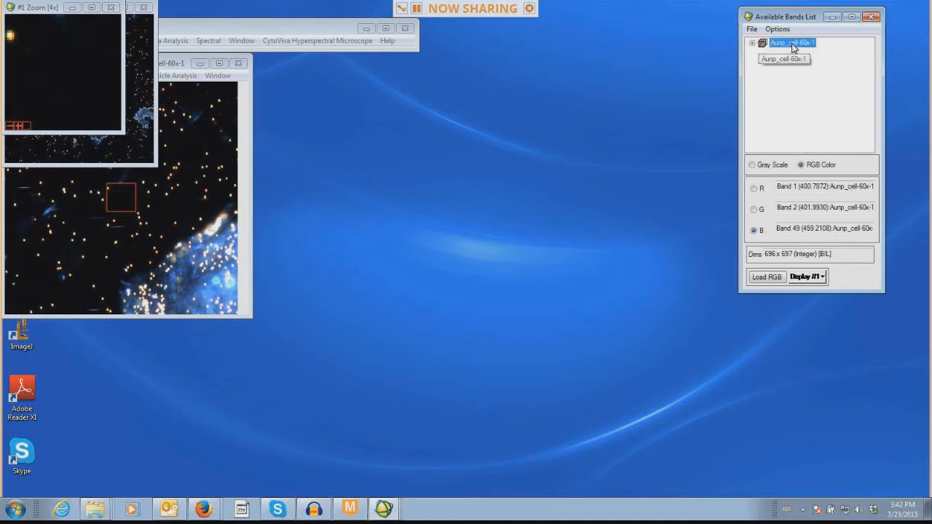
{"action": "left_click", "coordinate": [752, 44]}
{"action": "left_click", "coordinate": [752, 44]}
Step: Spread the main image and Zoom windows apart and shift the displayed region to the lower-left part of the image
{"action": "left_click_drag", "start_coordinate": [176, 66], "coordinate": [355, 67]}
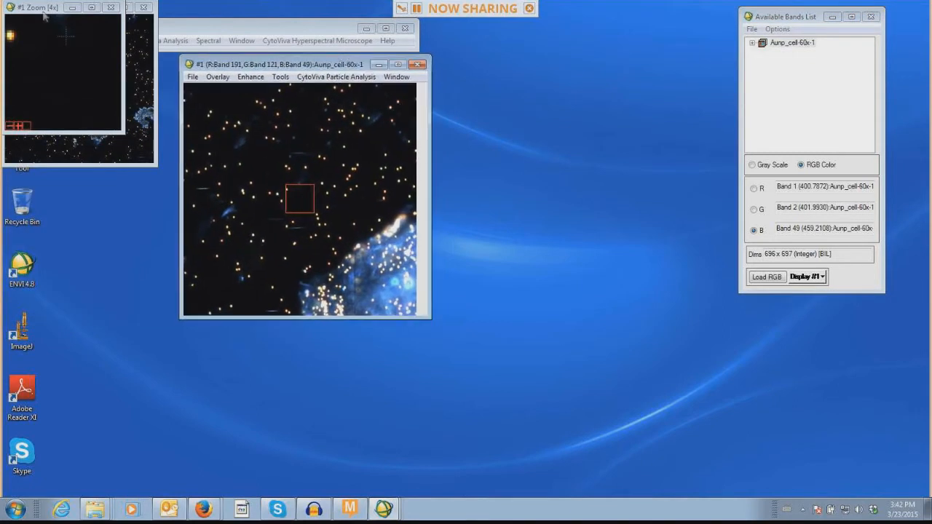
{"action": "left_click_drag", "start_coordinate": [25, 9], "coordinate": [463, 69]}
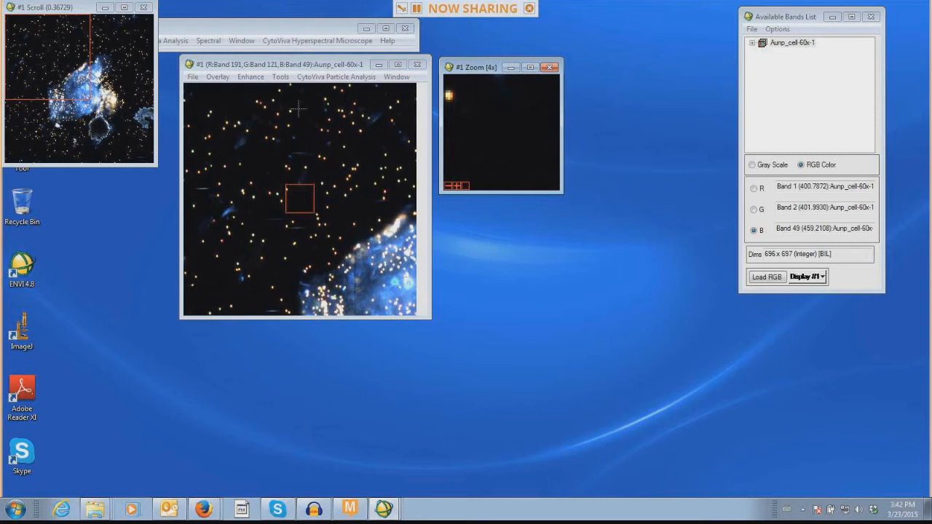
{"action": "left_click_drag", "start_coordinate": [68, 66], "coordinate": [48, 120]}
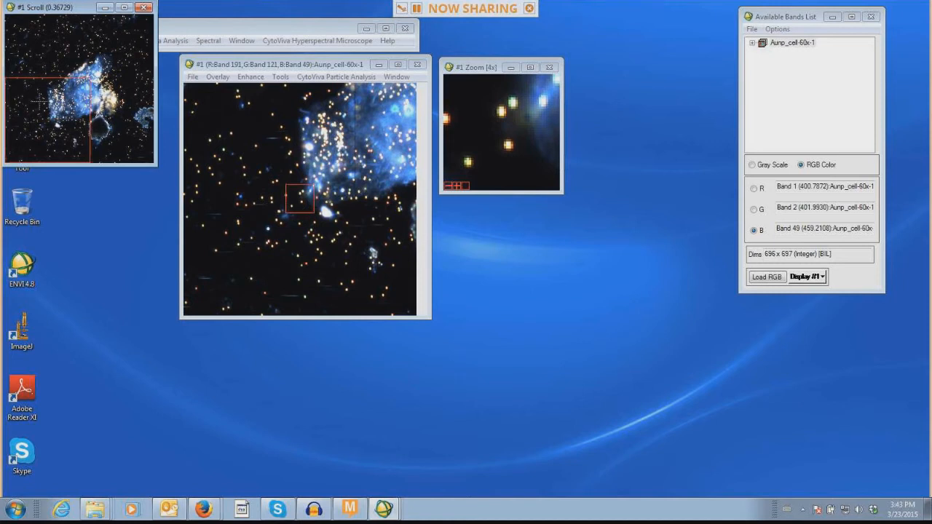
{"action": "left_click_drag", "start_coordinate": [235, 67], "coordinate": [224, 63]}
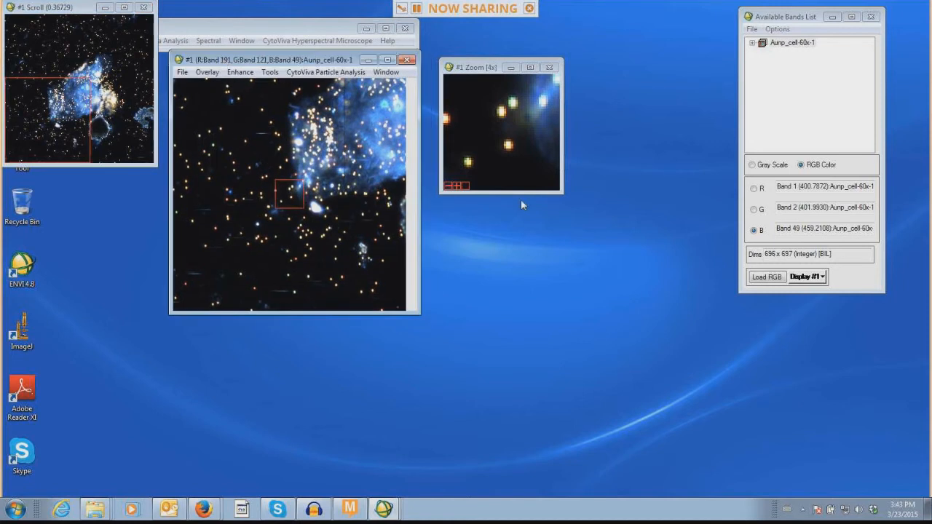
Step: Enlarge the main image window to show the whole image, and place an enlarged Zoom window beside it
{"action": "left_click_drag", "start_coordinate": [480, 67], "coordinate": [718, 23]}
{"action": "left_click_drag", "start_coordinate": [420, 315], "coordinate": [741, 469]}
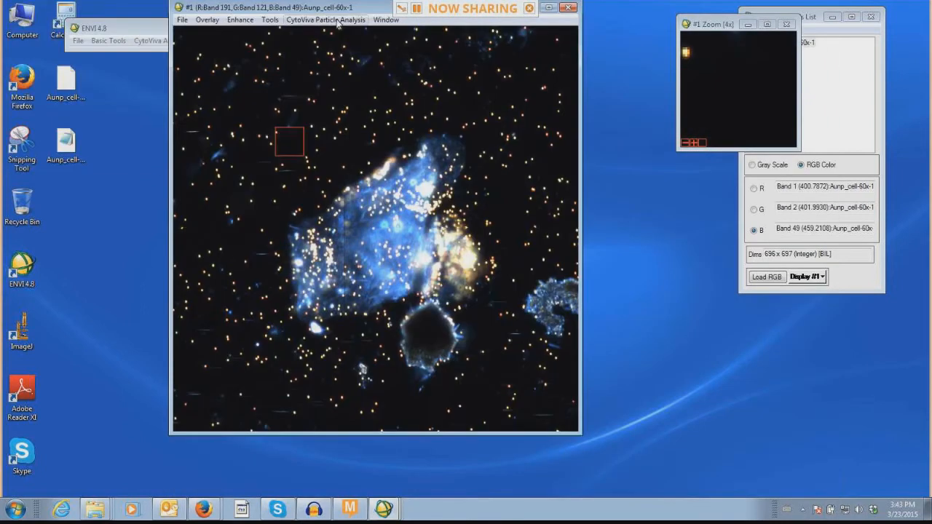
{"action": "left_click_drag", "start_coordinate": [335, 9], "coordinate": [199, 51]}
{"action": "left_click_drag", "start_coordinate": [710, 24], "coordinate": [507, 51]}
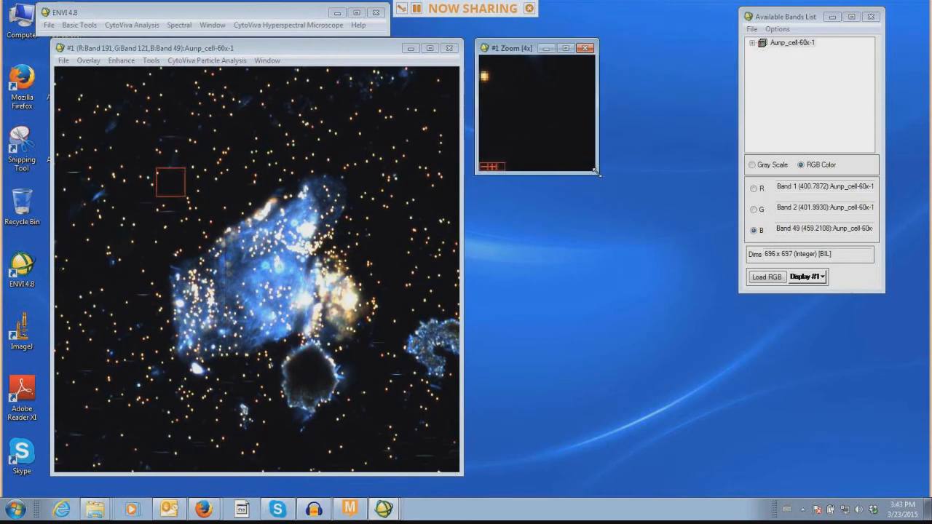
{"action": "left_click_drag", "start_coordinate": [597, 173], "coordinate": [717, 261]}
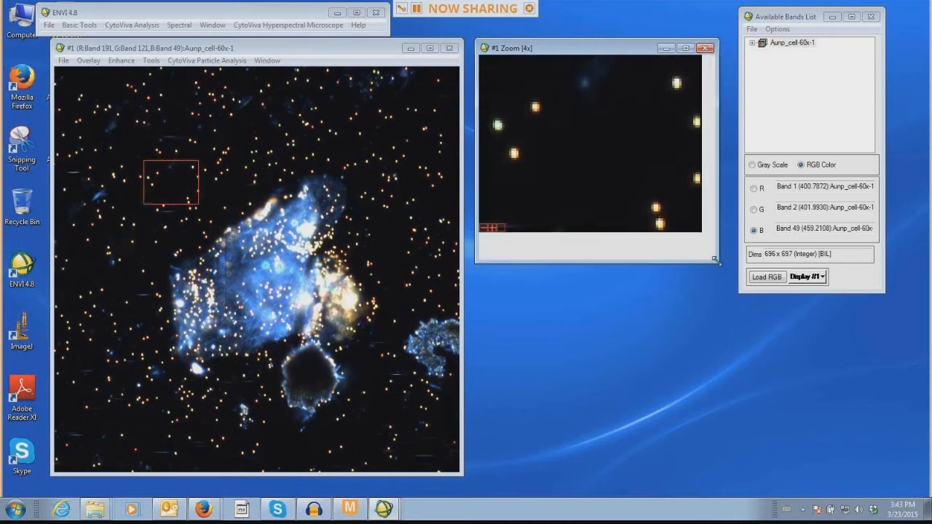
{"action": "left_click_drag", "start_coordinate": [583, 52], "coordinate": [574, 48]}
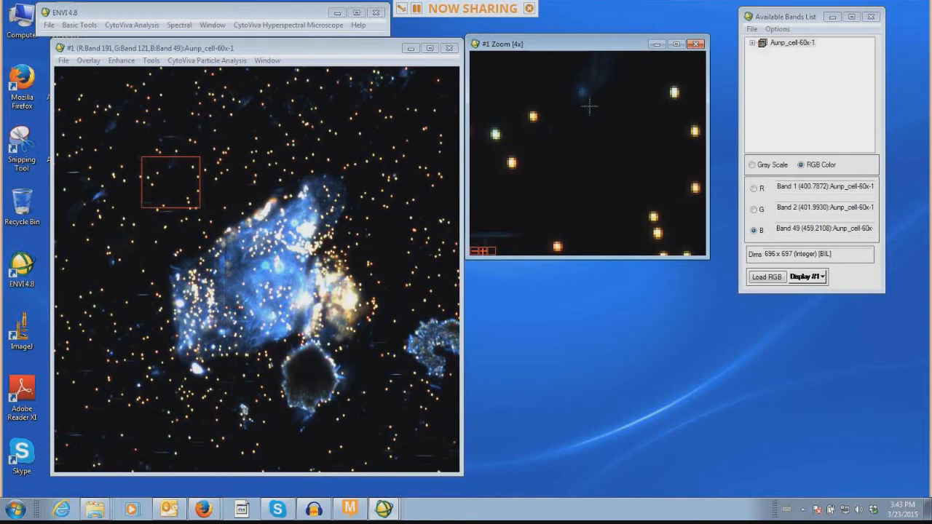
Step: Move the zoom box to the image's upper-right corner and raise the zoom factor to 18x
{"action": "left_click_drag", "start_coordinate": [175, 173], "coordinate": [432, 89]}
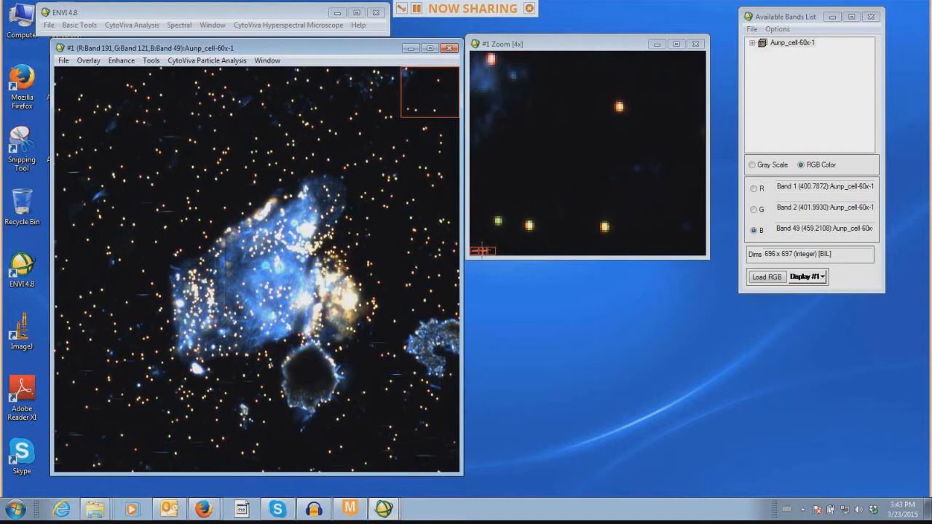
{"action": "left_click", "coordinate": [483, 250]}
{"action": "left_click", "coordinate": [482, 251]}
{"action": "left_click", "coordinate": [483, 250]}
{"action": "left_click", "coordinate": [482, 251]}
{"action": "left_click", "coordinate": [483, 250]}
{"action": "left_click", "coordinate": [482, 250]}
{"action": "left_click", "coordinate": [482, 250]}
{"action": "left_click", "coordinate": [483, 251]}
{"action": "left_click", "coordinate": [482, 251]}
{"action": "left_click", "coordinate": [482, 250]}
{"action": "left_click", "coordinate": [483, 251]}
{"action": "left_click", "coordinate": [483, 250]}
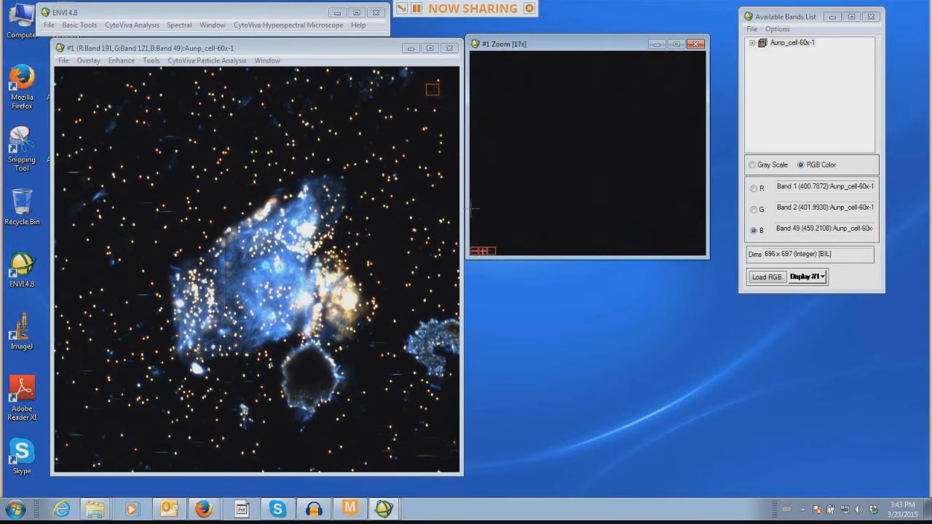
Step: Move the zoom box onto a pair of bright particles above the cell and magnify them to 27x
{"action": "left_click_drag", "start_coordinate": [435, 88], "coordinate": [354, 115]}
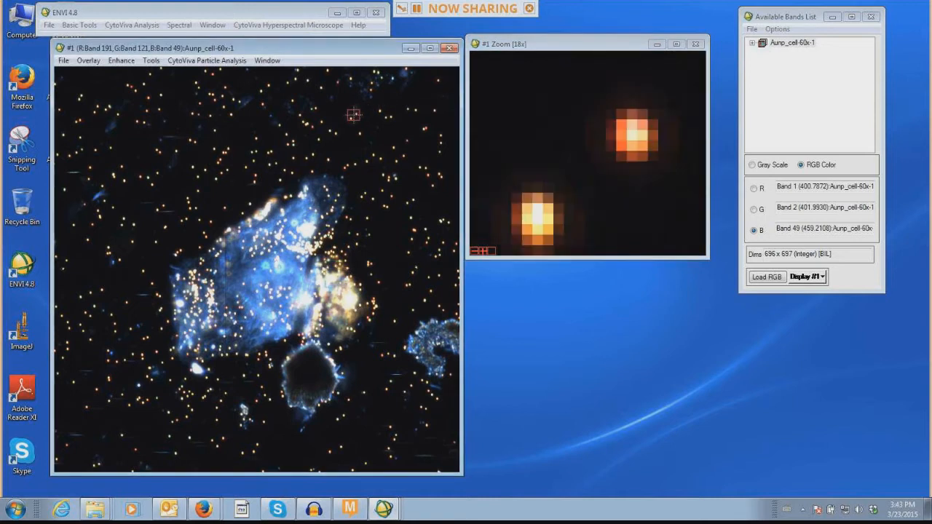
{"action": "left_click", "coordinate": [482, 251]}
{"action": "left_click", "coordinate": [481, 251]}
{"action": "left_click", "coordinate": [482, 251]}
{"action": "left_click", "coordinate": [482, 252]}
{"action": "left_click", "coordinate": [482, 251]}
{"action": "left_click", "coordinate": [482, 251]}
{"action": "left_click", "coordinate": [482, 251]}
{"action": "left_click", "coordinate": [482, 251]}
{"action": "left_click", "coordinate": [482, 251]}
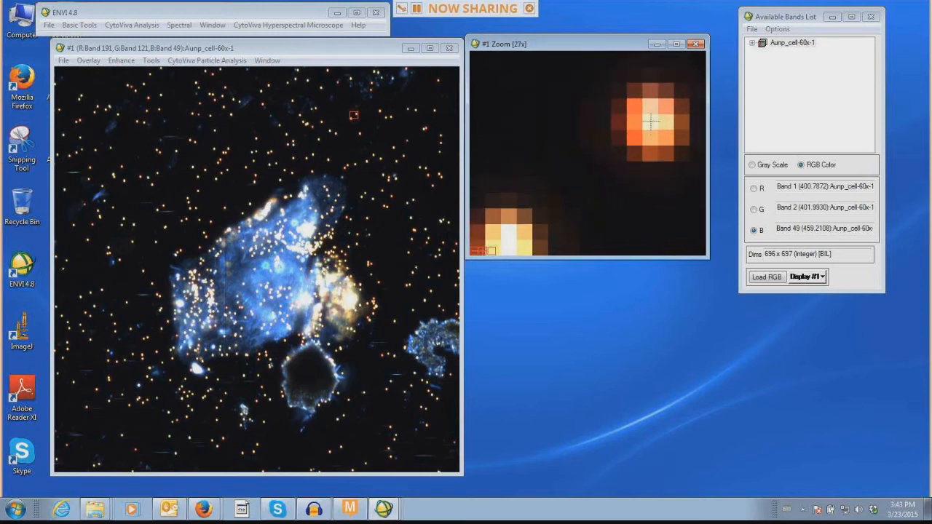
Step: Center the upper, orange particle of the pair in the Zoom window
{"action": "left_click", "coordinate": [651, 122]}
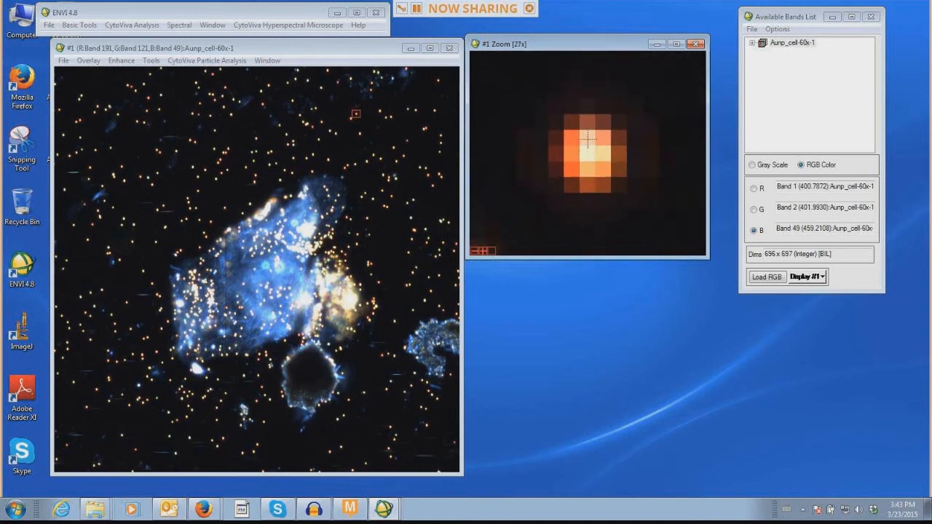
{"action": "left_click", "coordinate": [588, 137]}
{"action": "left_click", "coordinate": [587, 137]}
{"action": "left_click", "coordinate": [601, 156]}
{"action": "left_click", "coordinate": [599, 174]}
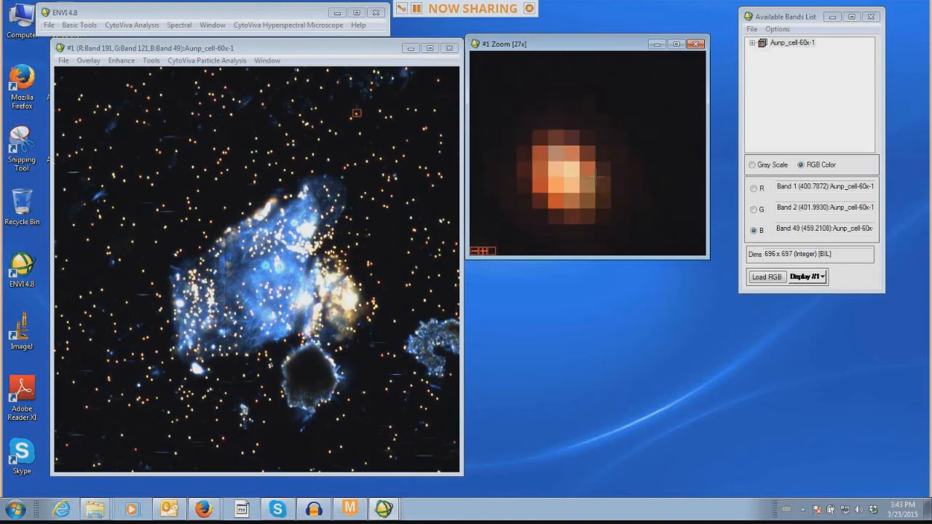
{"action": "left_click", "coordinate": [561, 170]}
{"action": "left_click", "coordinate": [566, 151]}
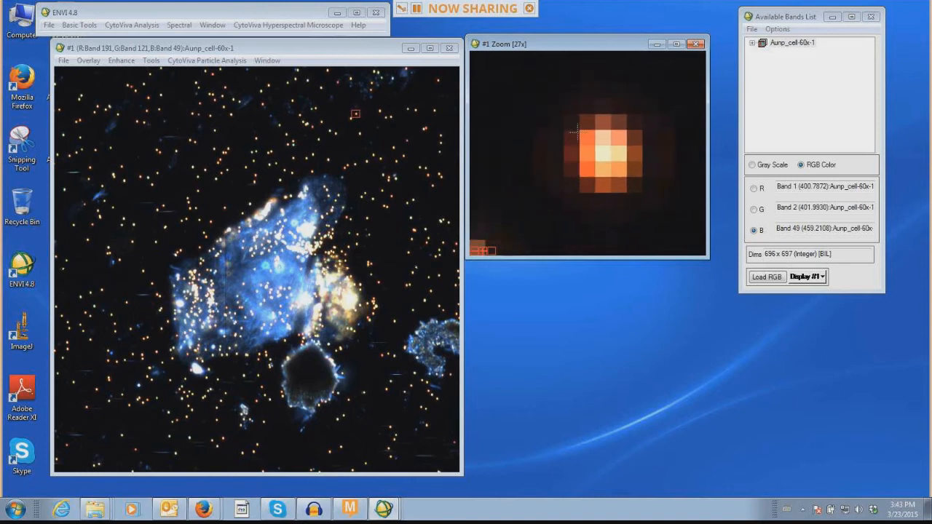
{"action": "left_click", "coordinate": [578, 132]}
{"action": "left_click", "coordinate": [618, 169]}
Step: Reduce the Zoom window's magnification of the centered particle to 17x
{"action": "left_click", "coordinate": [473, 251]}
{"action": "left_click", "coordinate": [473, 251]}
{"action": "left_click", "coordinate": [474, 252]}
{"action": "left_click", "coordinate": [473, 251]}
{"action": "left_click", "coordinate": [473, 251]}
{"action": "left_click", "coordinate": [473, 251]}
{"action": "left_click", "coordinate": [473, 251]}
{"action": "left_click", "coordinate": [473, 251]}
{"action": "left_click", "coordinate": [474, 251]}
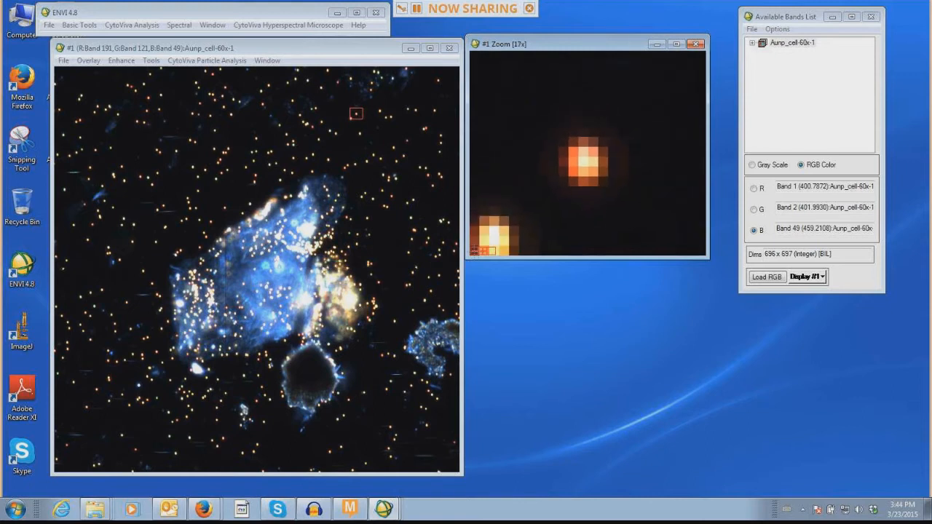
Step: Increase the Zoom window's magnification to 32x to examine the particle's individual pixels
{"action": "left_click", "coordinate": [482, 251]}
{"action": "left_click", "coordinate": [482, 251]}
{"action": "left_click", "coordinate": [483, 252]}
{"action": "left_click", "coordinate": [482, 251]}
{"action": "left_click", "coordinate": [482, 251]}
{"action": "left_click", "coordinate": [482, 251]}
{"action": "left_click", "coordinate": [482, 252]}
{"action": "left_click", "coordinate": [483, 251]}
{"action": "left_click", "coordinate": [483, 251]}
{"action": "left_click", "coordinate": [482, 251]}
{"action": "left_click", "coordinate": [482, 251]}
{"action": "left_click", "coordinate": [483, 251]}
{"action": "left_click", "coordinate": [483, 251]}
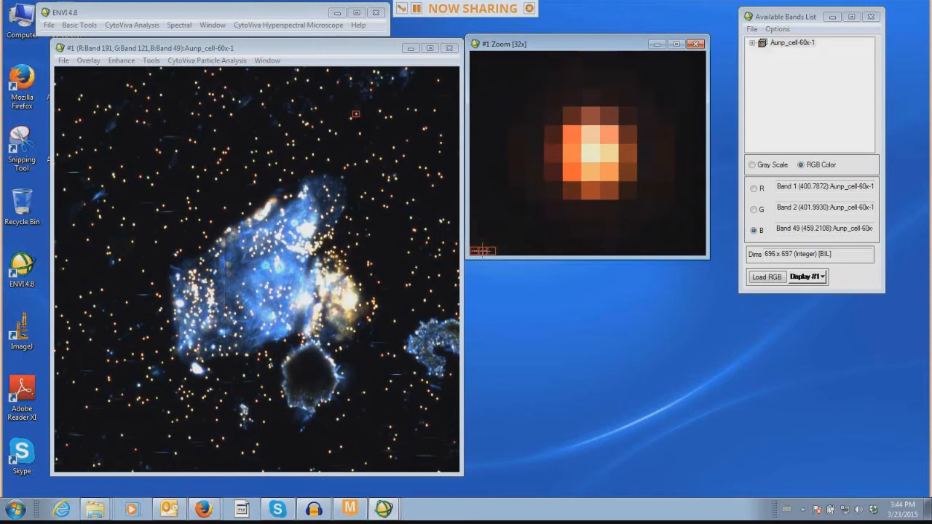
Step: Turn on the crosshair in the Zoom window and set its magnification to 28x
{"action": "left_click", "coordinate": [483, 251]}
{"action": "left_click", "coordinate": [482, 251]}
{"action": "left_click", "coordinate": [483, 251]}
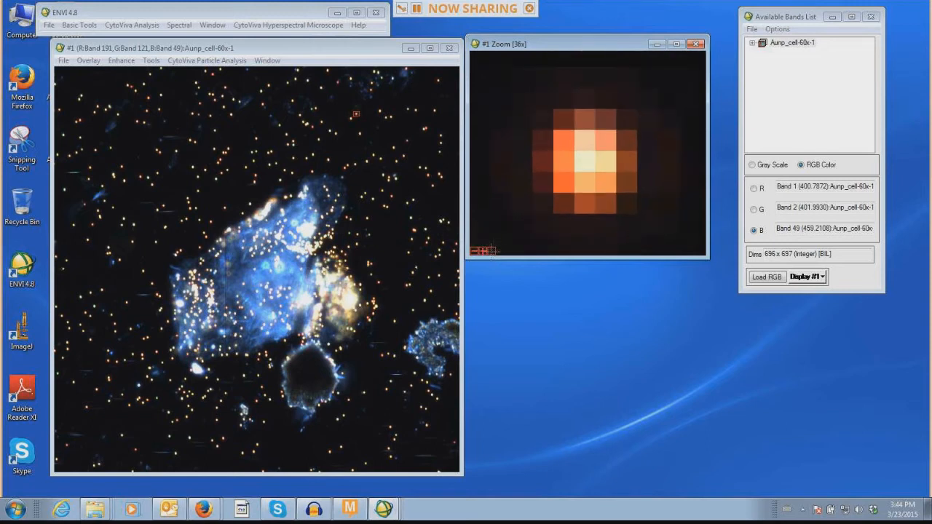
{"action": "left_click", "coordinate": [491, 250]}
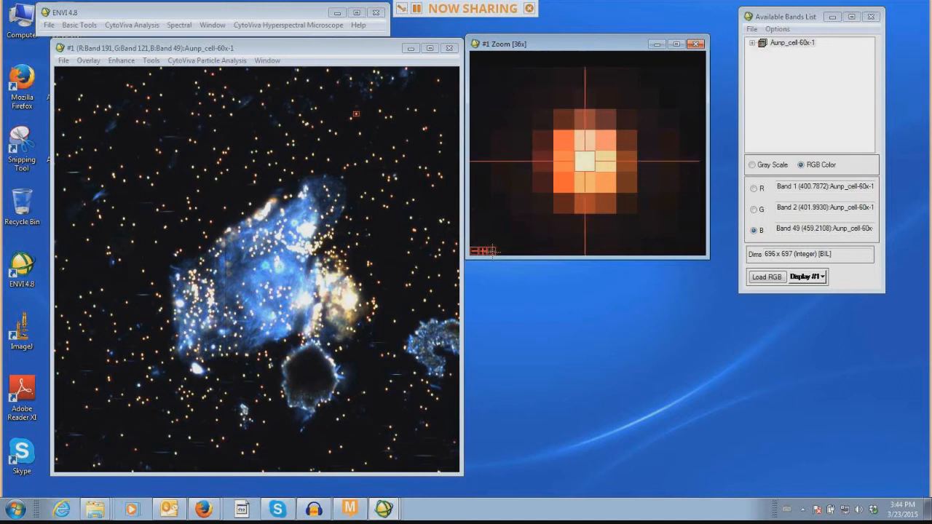
{"action": "left_click", "coordinate": [492, 251]}
{"action": "left_click", "coordinate": [492, 251]}
{"action": "left_click", "coordinate": [474, 251]}
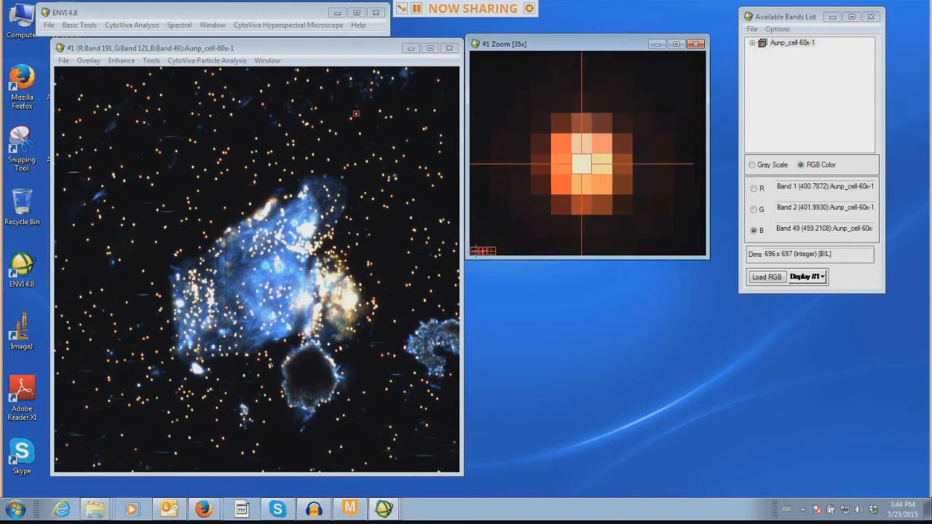
{"action": "left_click", "coordinate": [474, 251]}
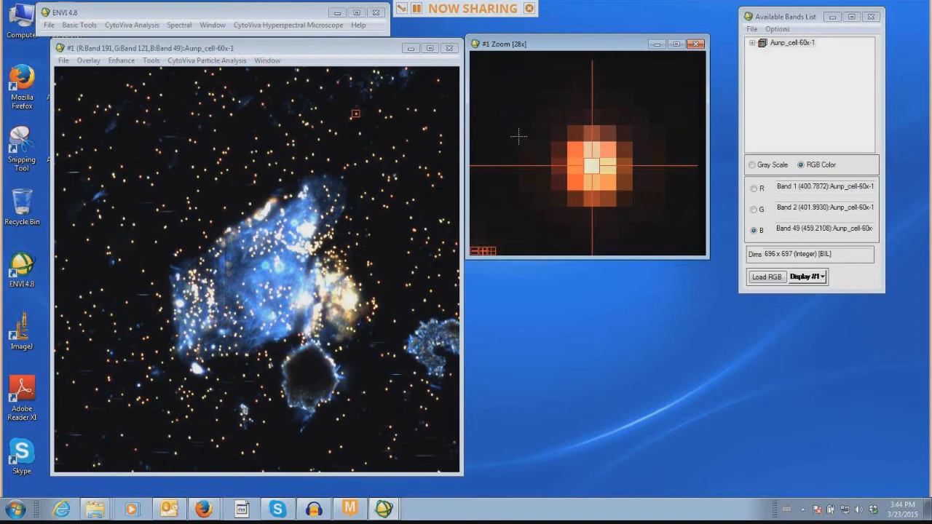
Step: Open the Z Profile (Spectrum) plot for the particle's center pixel and place it, enlarged, below the Zoom window
{"action": "right_click", "coordinate": [518, 137]}
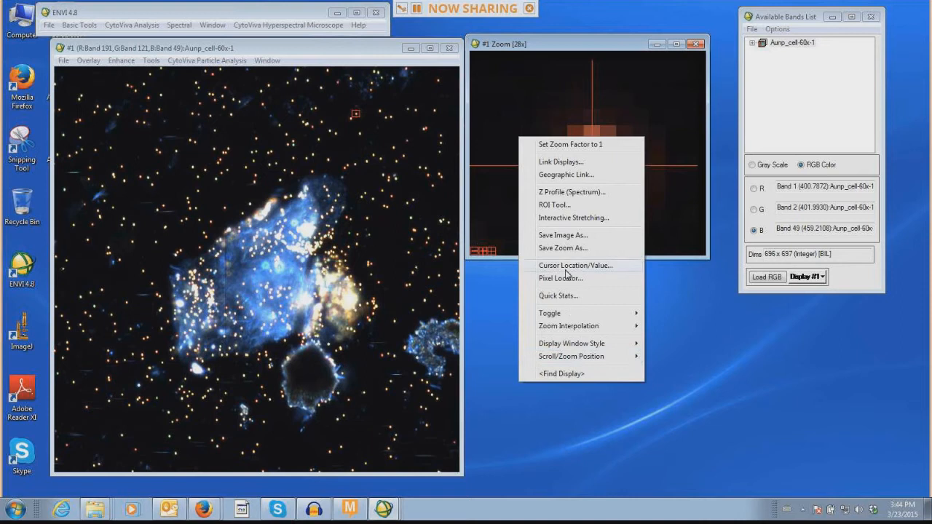
{"action": "left_click", "coordinate": [582, 193]}
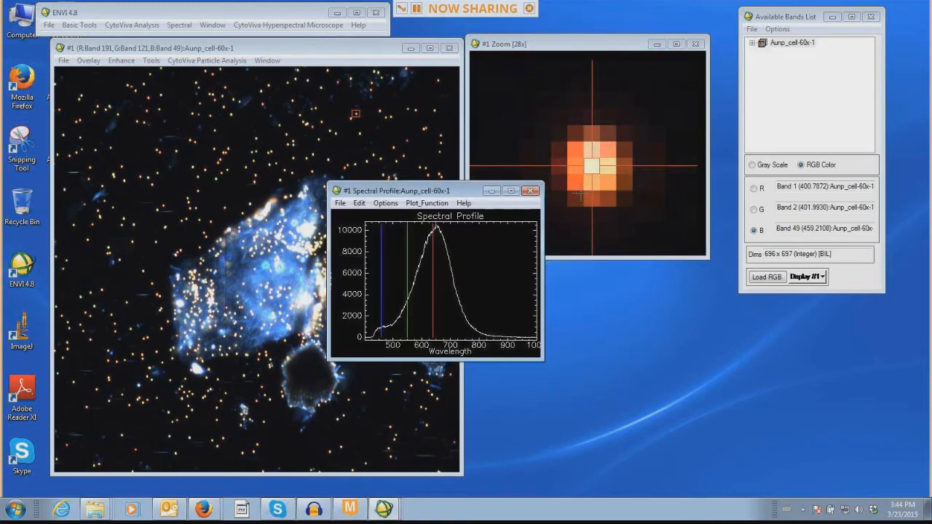
{"action": "left_click_drag", "start_coordinate": [449, 192], "coordinate": [593, 278]}
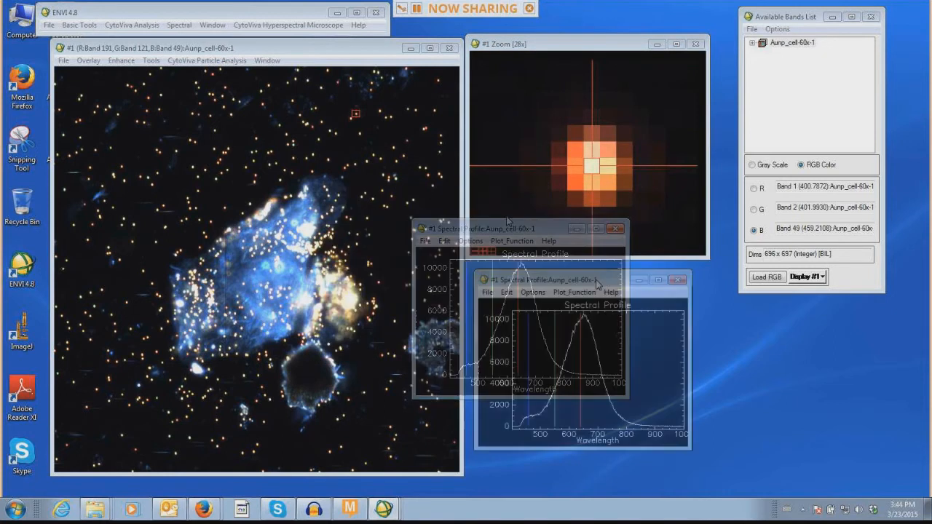
{"action": "left_click_drag", "start_coordinate": [686, 445], "coordinate": [795, 490]}
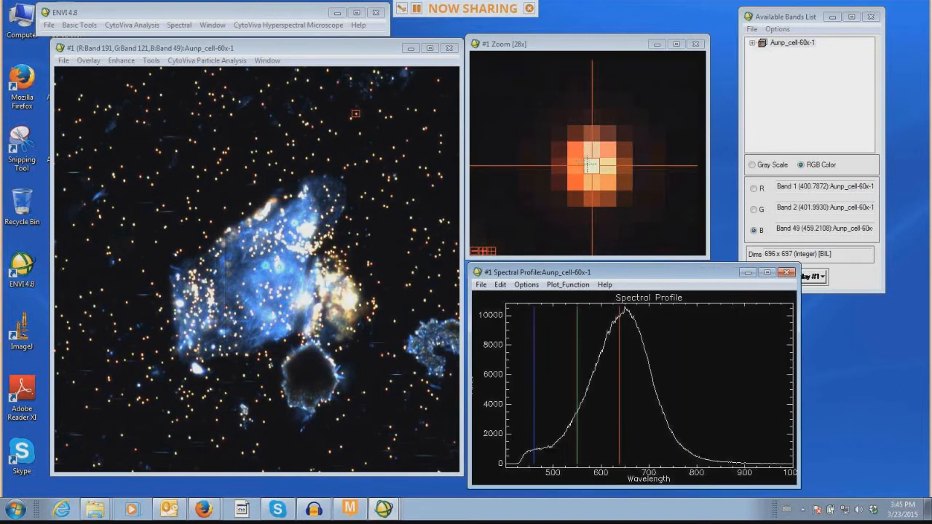
Step: Plot the spectra of pixels toward the orange particle's upper-left edge and of the green particle near the image's top edge
{"action": "left_click", "coordinate": [593, 151]}
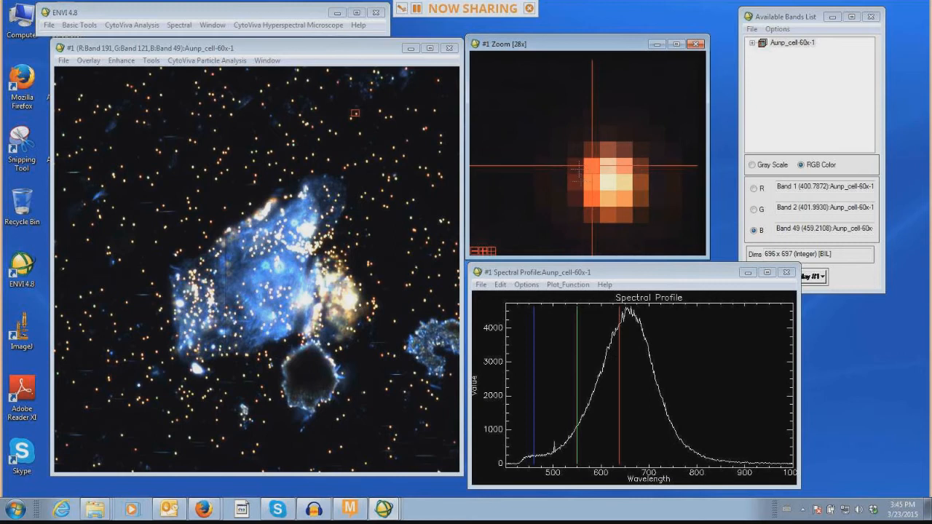
{"action": "left_click", "coordinate": [576, 166]}
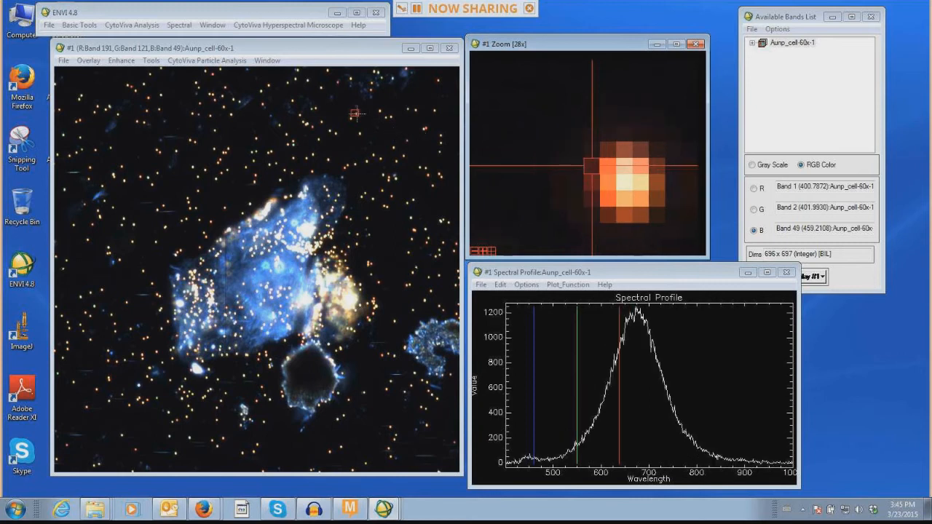
{"action": "left_click_drag", "start_coordinate": [355, 113], "coordinate": [381, 78]}
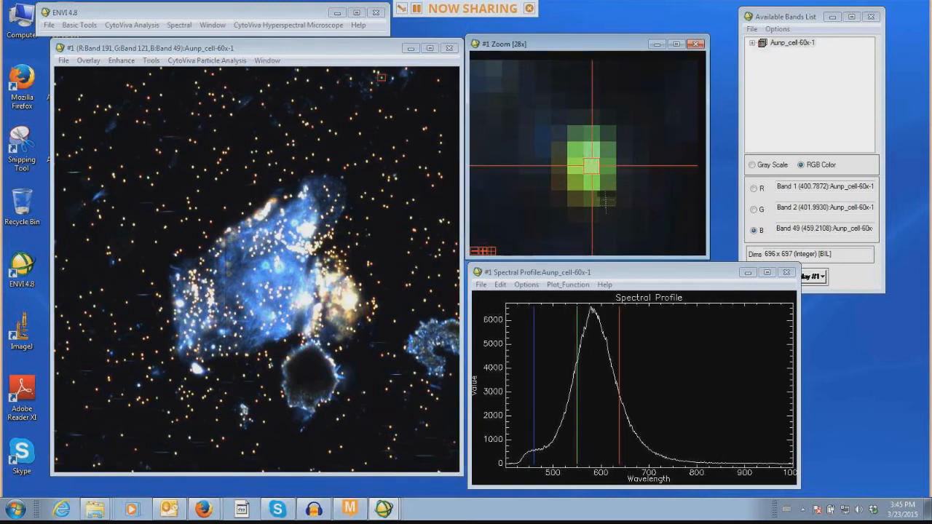
{"action": "left_click", "coordinate": [382, 78]}
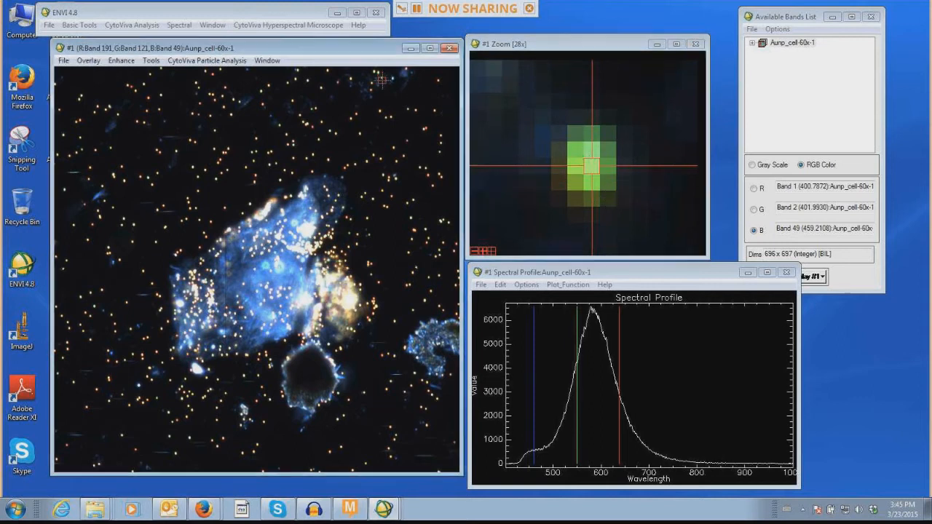
Step: Bring up the particle pair below the green one at 26x and plot the spectrum of its yellow-green left particle
{"action": "left_click", "coordinate": [388, 118]}
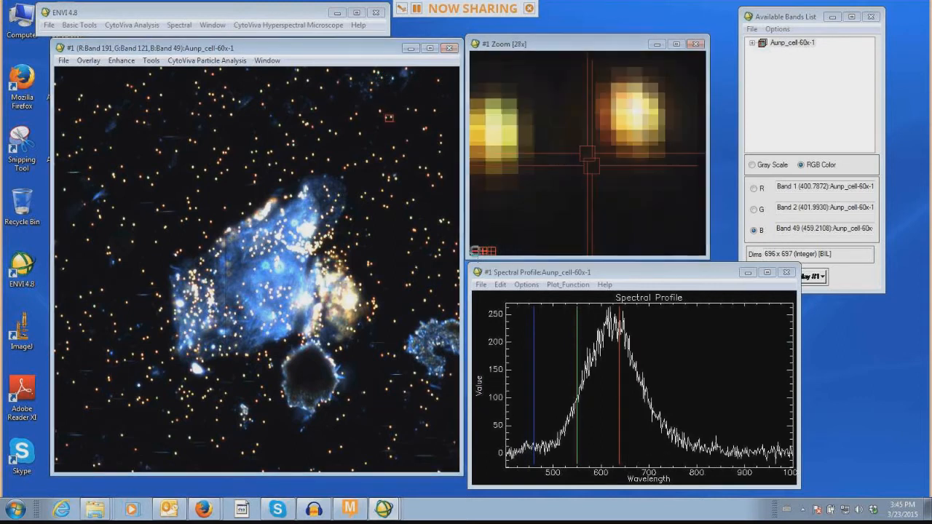
{"action": "left_click", "coordinate": [474, 251]}
{"action": "left_click", "coordinate": [393, 120]}
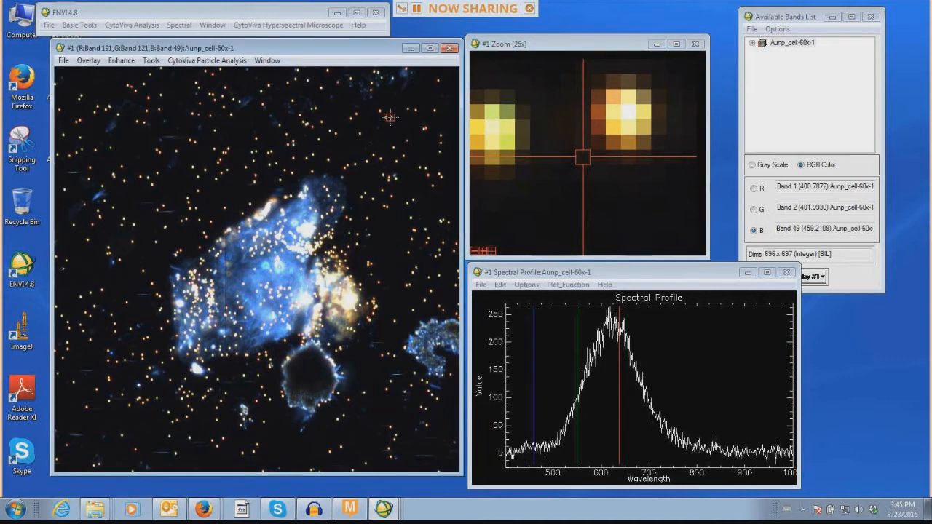
{"action": "left_click", "coordinate": [388, 116]}
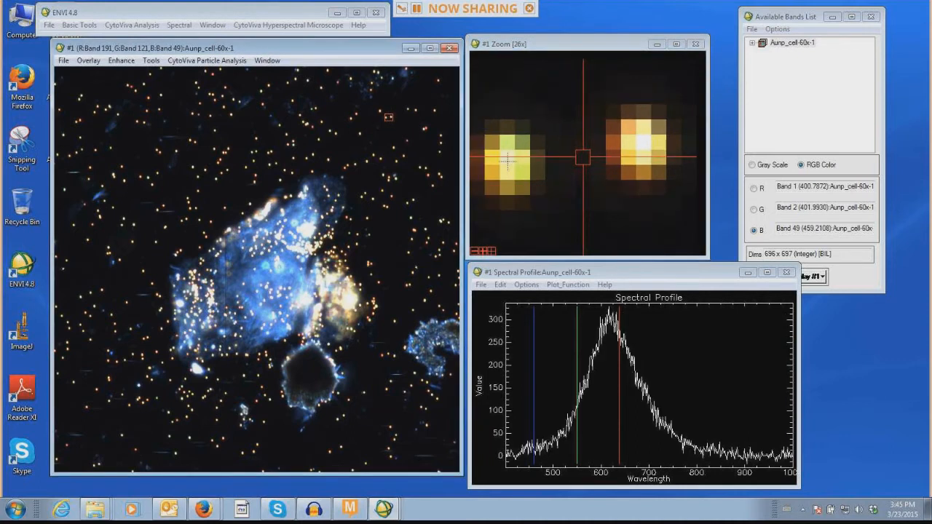
{"action": "left_click", "coordinate": [507, 163]}
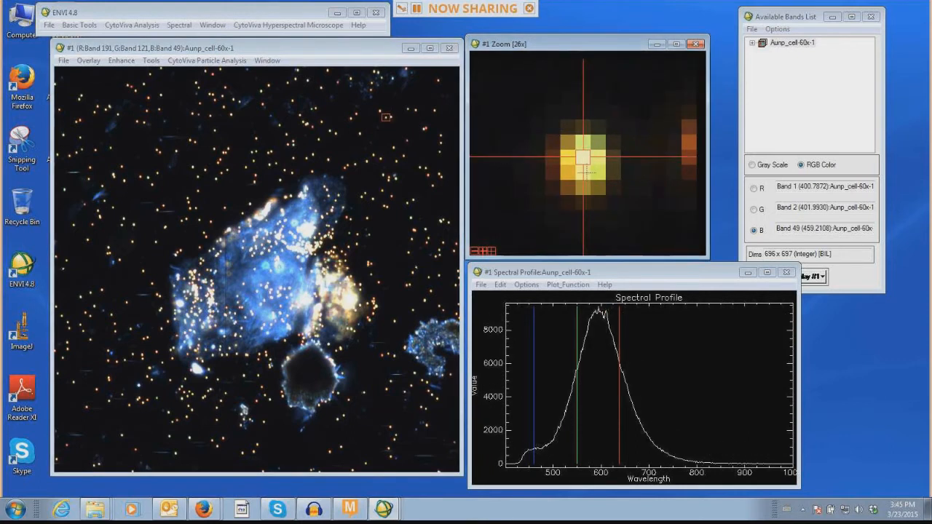
Step: Center the right particle of the pair and compare the spectra of its brightest pixel and the pixel above it
{"action": "left_click", "coordinate": [687, 144]}
{"action": "left_click", "coordinate": [610, 155]}
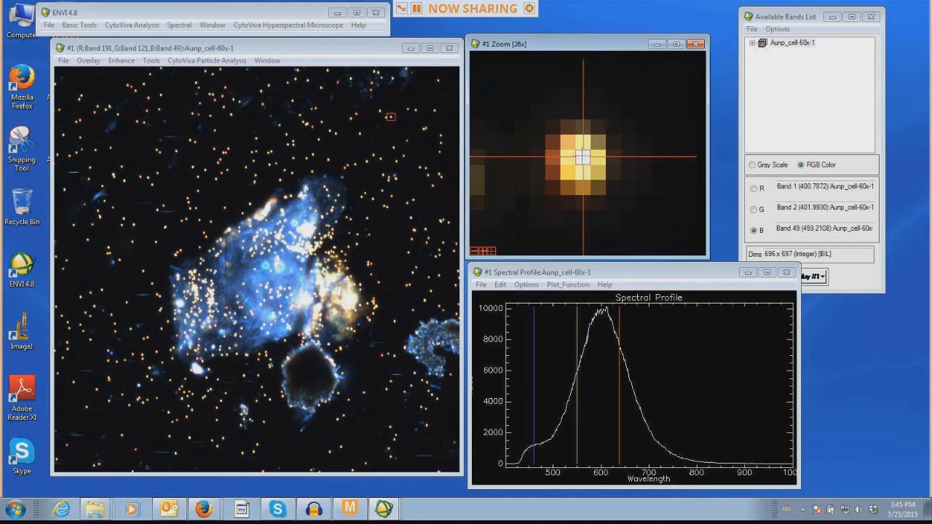
{"action": "left_click", "coordinate": [582, 149]}
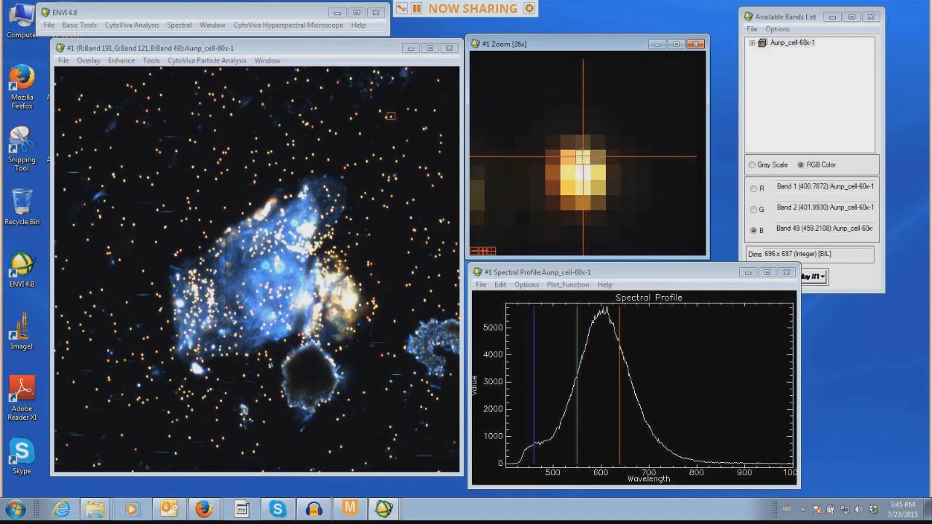
{"action": "left_click", "coordinate": [581, 156]}
{"action": "key", "text": "Down"}
{"action": "key", "text": "Right"}
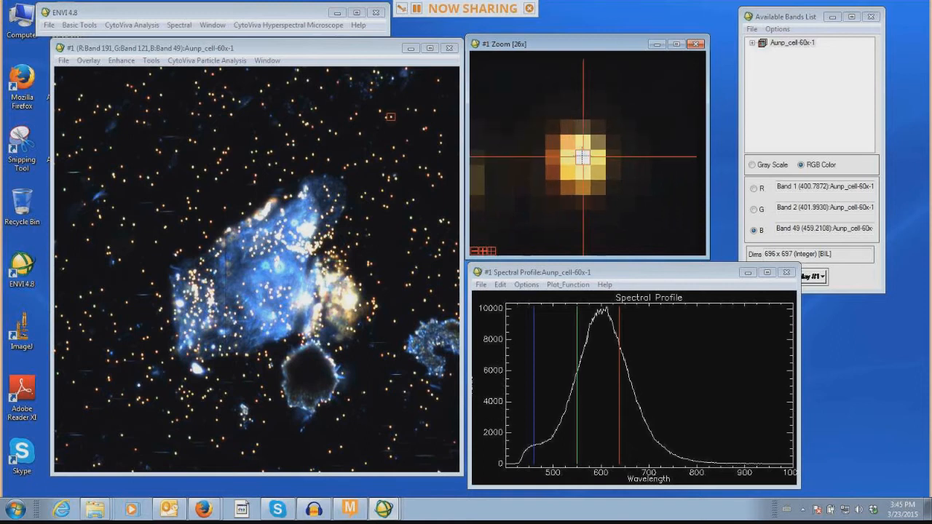
Step: Step the crosshair pixel by pixel off the particle's right edge and leftward across the dark background, following the changing spectral profile
{"action": "key", "text": "Right"}
{"action": "key", "text": "Right"}
{"action": "key", "text": "Left"}
{"action": "key", "text": "Left"}
{"action": "key", "text": "Left"}
{"action": "key", "text": "Left"}
{"action": "key", "text": "Left"}
{"action": "key", "text": "Left"}
{"action": "key", "text": "Left"}
{"action": "key", "text": "Left"}
{"action": "key", "text": "Left"}
{"action": "key", "text": "Left"}
{"action": "key", "text": "Left"}
{"action": "key", "text": "Left"}
{"action": "key", "text": "Left"}
{"action": "key", "text": "Left"}
{"action": "key", "text": "Left"}
{"action": "key", "text": "Left"}
{"action": "key", "text": "Left"}
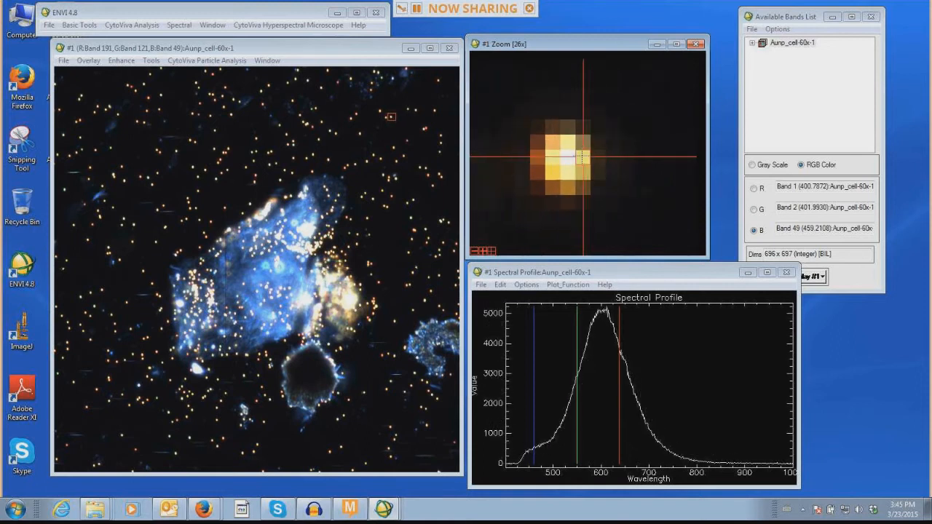
{"action": "key", "text": "Left"}
{"action": "key", "text": "Left"}
{"action": "key", "text": "Left"}
{"action": "key", "text": "Left"}
{"action": "key", "text": "Left"}
{"action": "key", "text": "Left"}
{"action": "key", "text": "Left"}
{"action": "key", "text": "Left"}
{"action": "key", "text": "Left"}
{"action": "key", "text": "Left"}
{"action": "key", "text": "Left"}
{"action": "key", "text": "Left"}
{"action": "key", "text": "Left"}
{"action": "key", "text": "Left"}
{"action": "key", "text": "Left"}
{"action": "key", "text": "Left"}
{"action": "key", "text": "Left"}
{"action": "key", "text": "Left"}
{"action": "key", "text": "Left"}
{"action": "key", "text": "Left"}
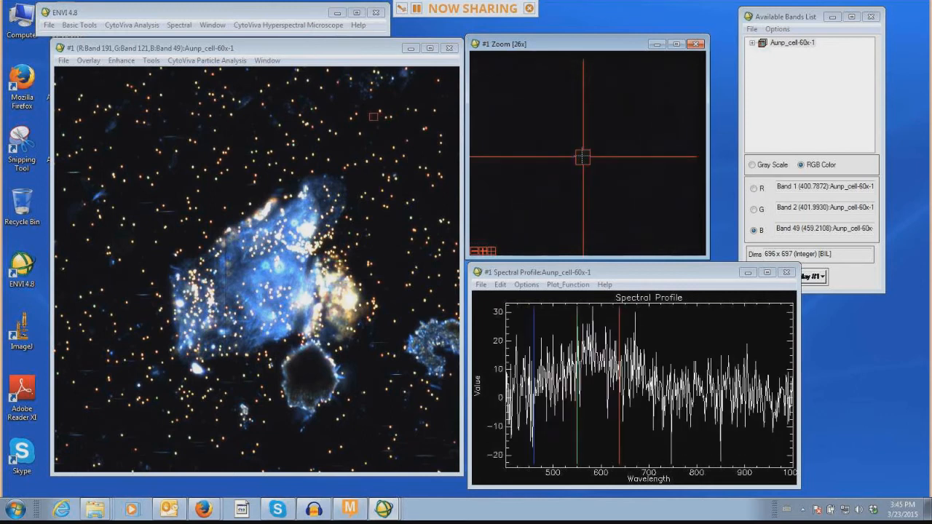
{"action": "key", "text": "Left"}
{"action": "key", "text": "Left"}
{"action": "key", "text": "Left"}
{"action": "key", "text": "Left"}
{"action": "key", "text": "Left"}
{"action": "key", "text": "Left"}
{"action": "key", "text": "Left"}
{"action": "key", "text": "Left"}
{"action": "key", "text": "Left"}
{"action": "key", "text": "Left"}
{"action": "key", "text": "Left"}
{"action": "key", "text": "Left"}
{"action": "key", "text": "Left"}
{"action": "key", "text": "Left"}
{"action": "key", "text": "Left"}
{"action": "key", "text": "Left"}
{"action": "key", "text": "Left"}
{"action": "key", "text": "Left"}
{"action": "key", "text": "Left"}
{"action": "key", "text": "Left"}
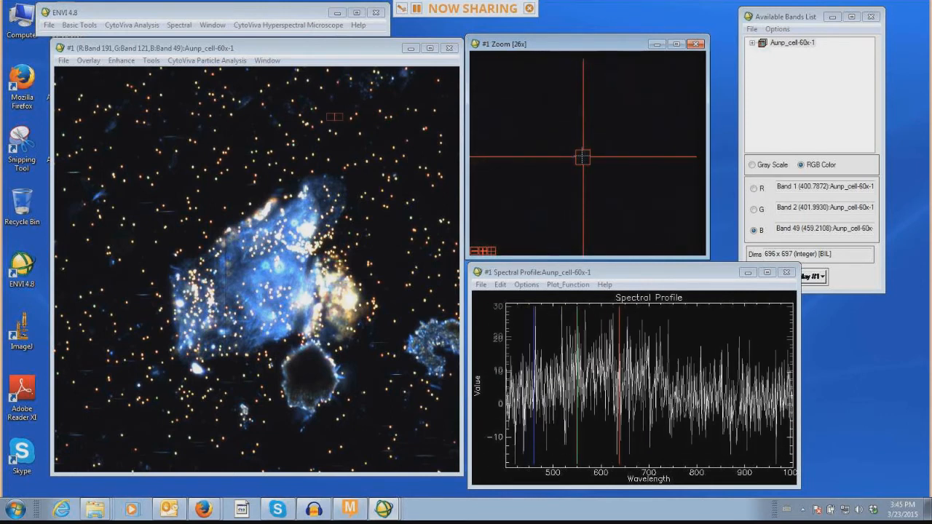
Step: Step the crosshair onto the brightest pixel of the yellow particle reached along the row to plot its spectrum
{"action": "key", "text": "Up"}
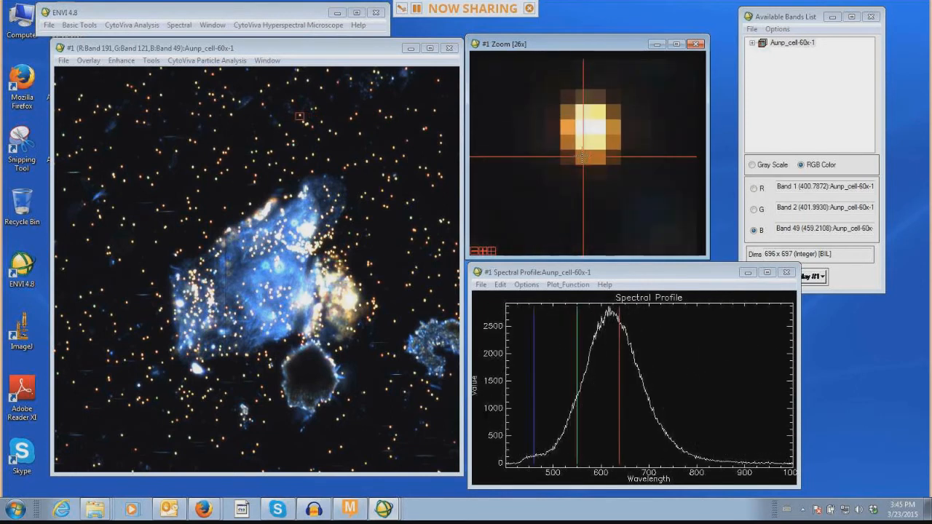
{"action": "key", "text": "Up"}
{"action": "key", "text": "Up"}
{"action": "key", "text": "Right"}
{"action": "key", "text": "Down"}
{"action": "key", "text": "Left"}
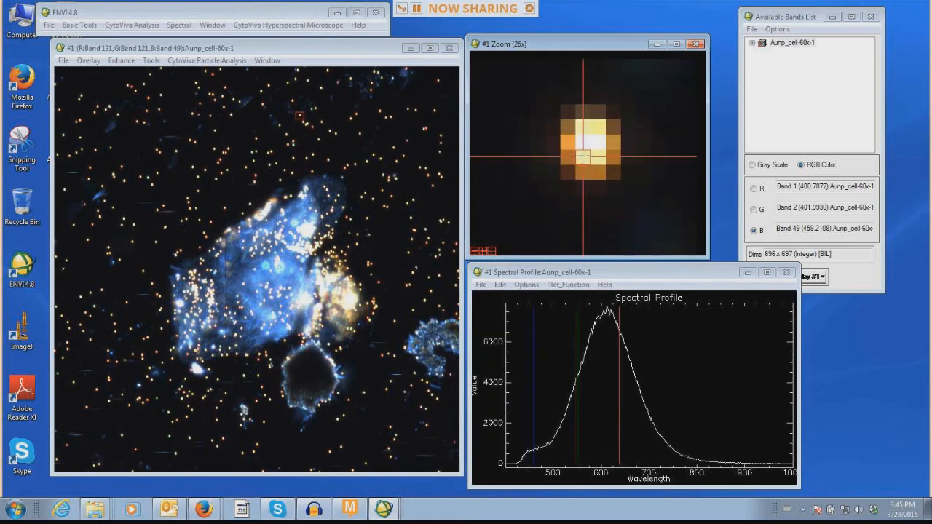
{"action": "key", "text": "Up"}
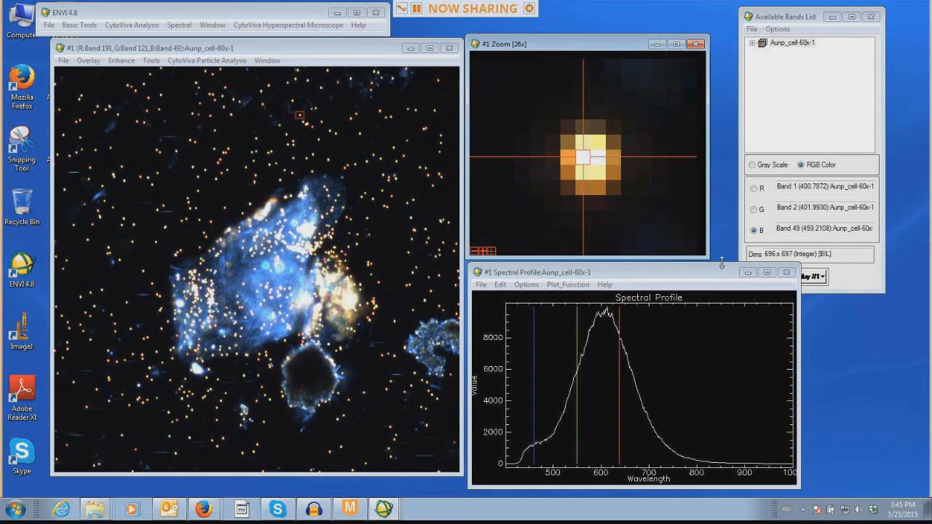
Step: Shrink the Zoom window and enlarge the Spectral Profile plot directly beneath it
{"action": "left_click_drag", "start_coordinate": [707, 258], "coordinate": [562, 136]}
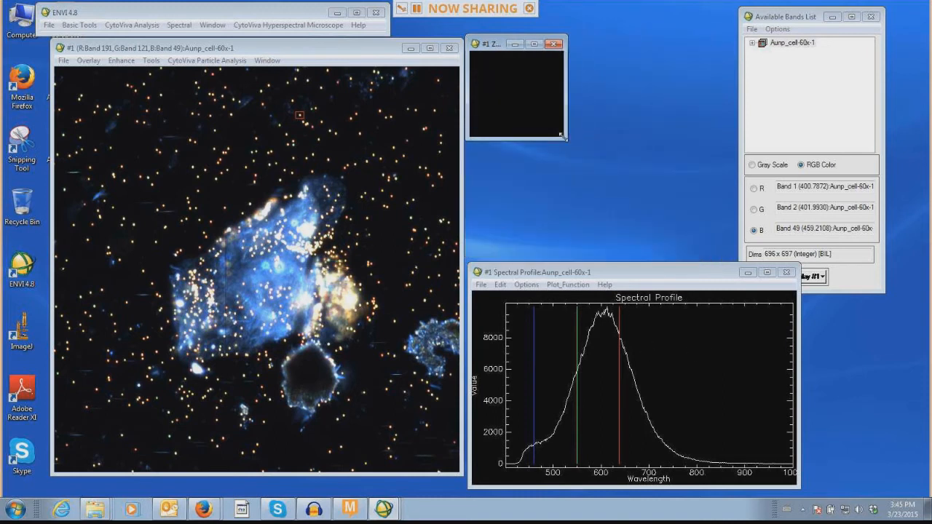
{"action": "left_click_drag", "start_coordinate": [585, 266], "coordinate": [579, 147]}
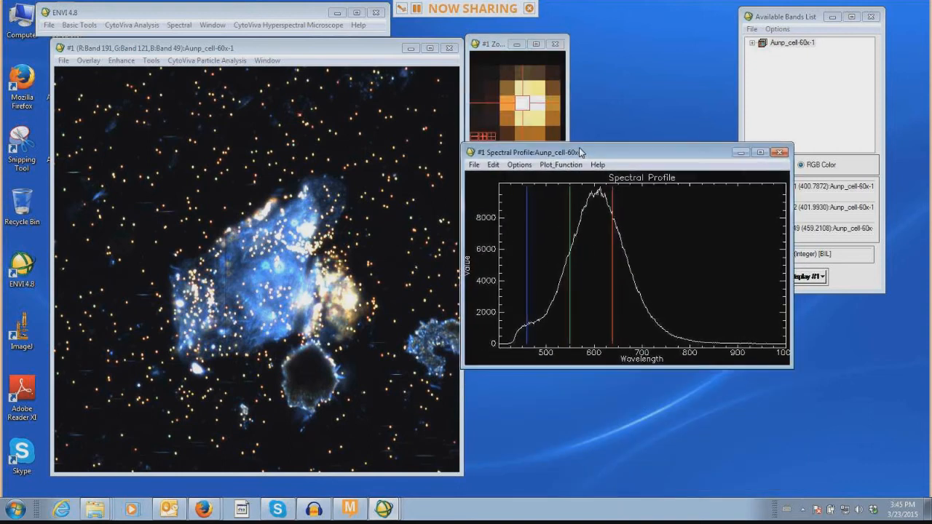
{"action": "left_click_drag", "start_coordinate": [790, 366], "coordinate": [911, 458]}
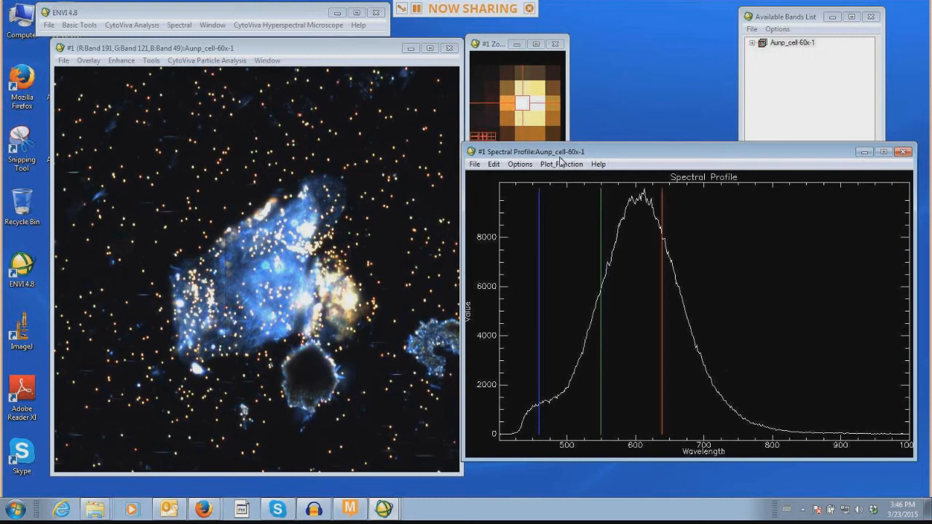
{"action": "left_click_drag", "start_coordinate": [561, 155], "coordinate": [567, 159]}
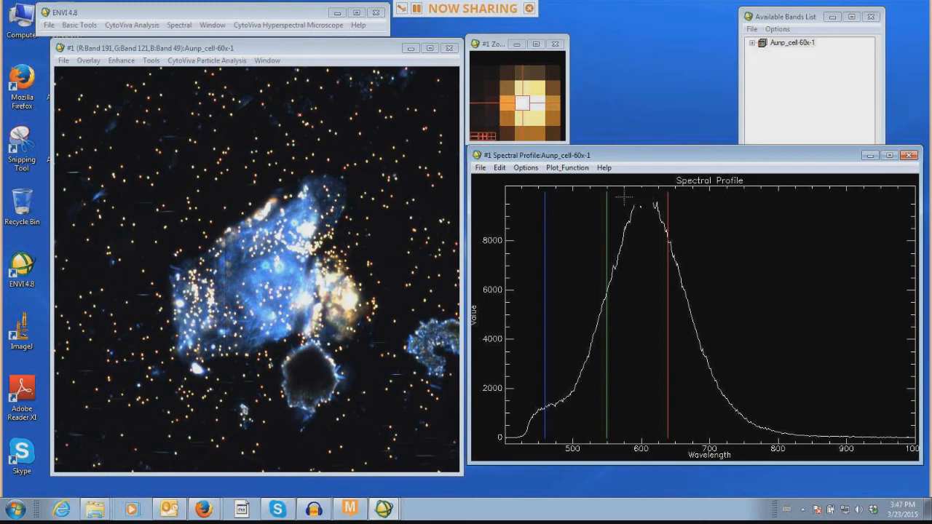
Step: Plot the spectra of the bright yellow cluster beside the cell and of the bright white spot in the cell's upper part
{"action": "left_click", "coordinate": [350, 295]}
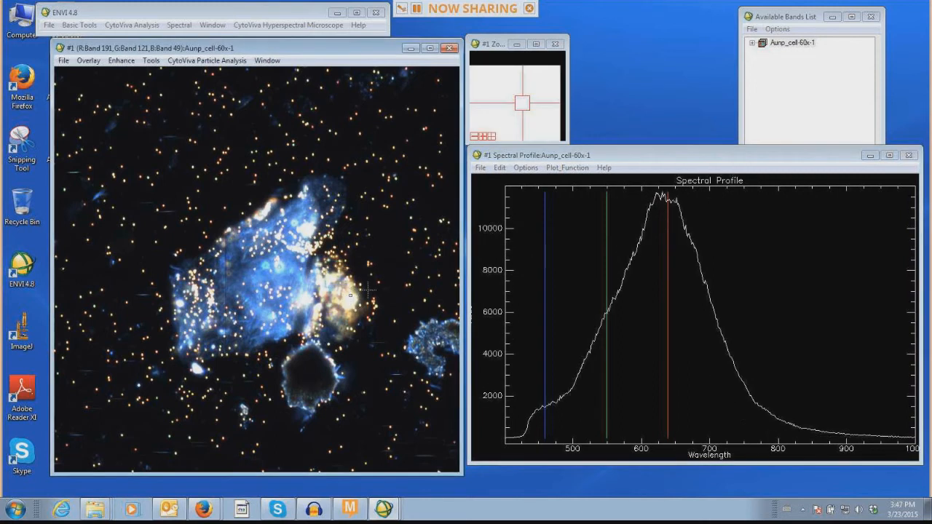
{"action": "left_click", "coordinate": [330, 276]}
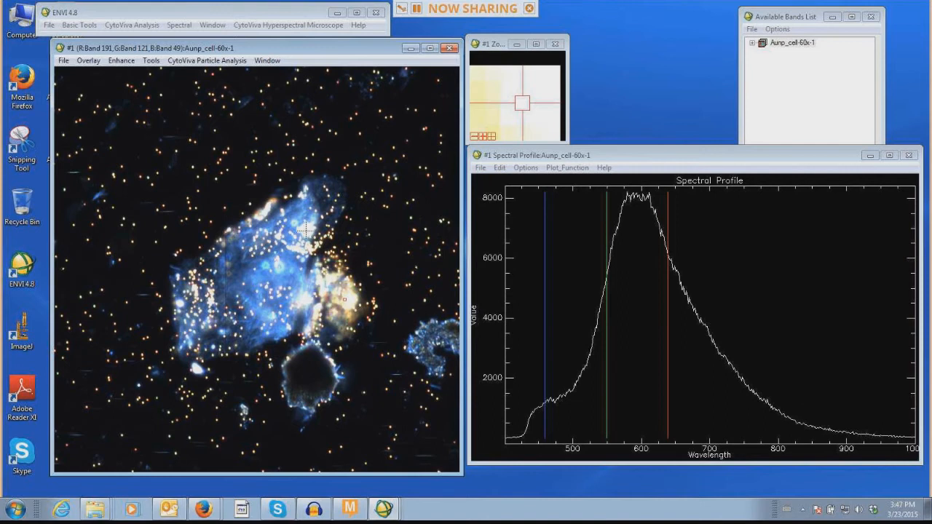
{"action": "left_click", "coordinate": [306, 231]}
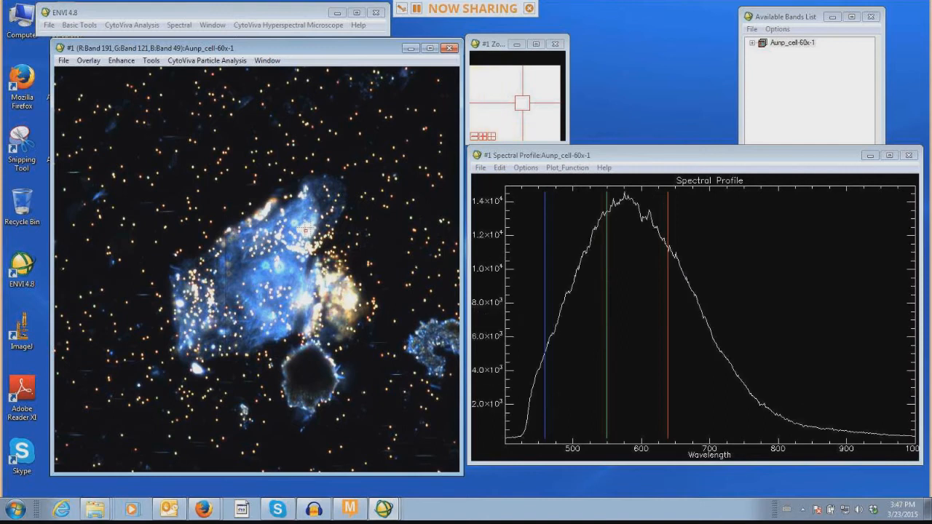
{"action": "left_click", "coordinate": [307, 229]}
{"action": "left_click", "coordinate": [307, 227]}
{"action": "left_click", "coordinate": [307, 227]}
{"action": "left_click", "coordinate": [306, 227]}
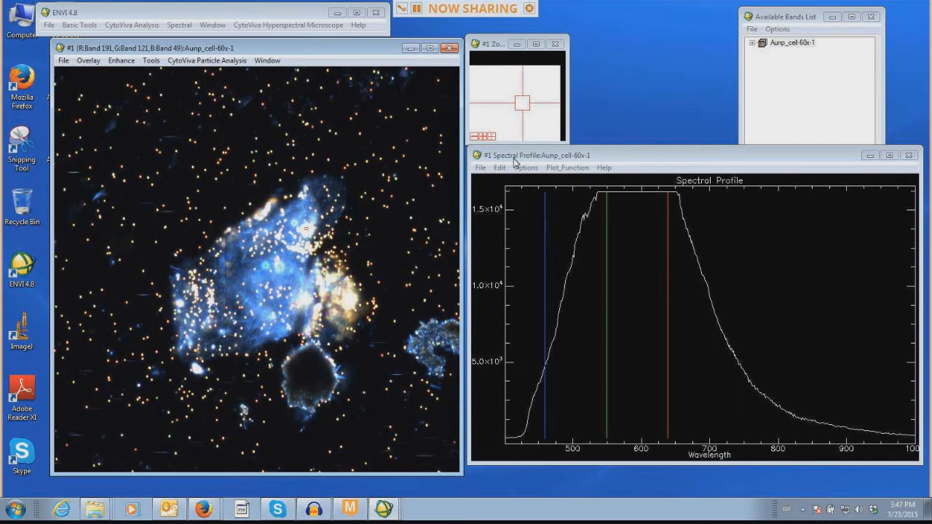
Step: Plot the spectrum of the faint blue area in the cell's upper lobe, away from the bright particles
{"action": "left_click_drag", "start_coordinate": [514, 160], "coordinate": [516, 160]}
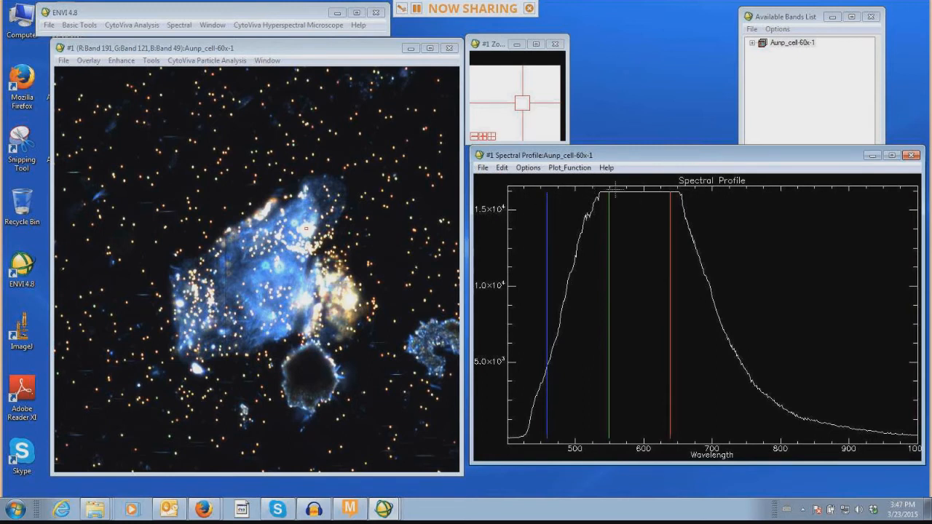
{"action": "left_click", "coordinate": [321, 197]}
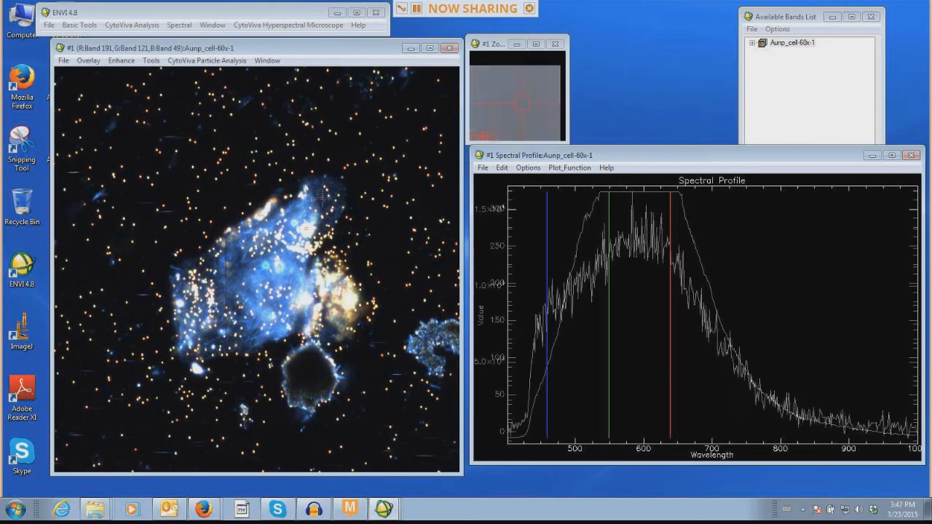
Step: Move the crosshair to an orange particle beyond the cell's upper lobe and onto its brightest pixel to plot its spectrum
{"action": "left_click_drag", "start_coordinate": [381, 147], "coordinate": [356, 115]}
{"action": "key", "text": "Up"}
{"action": "key", "text": "Up"}
{"action": "key", "text": "Up"}
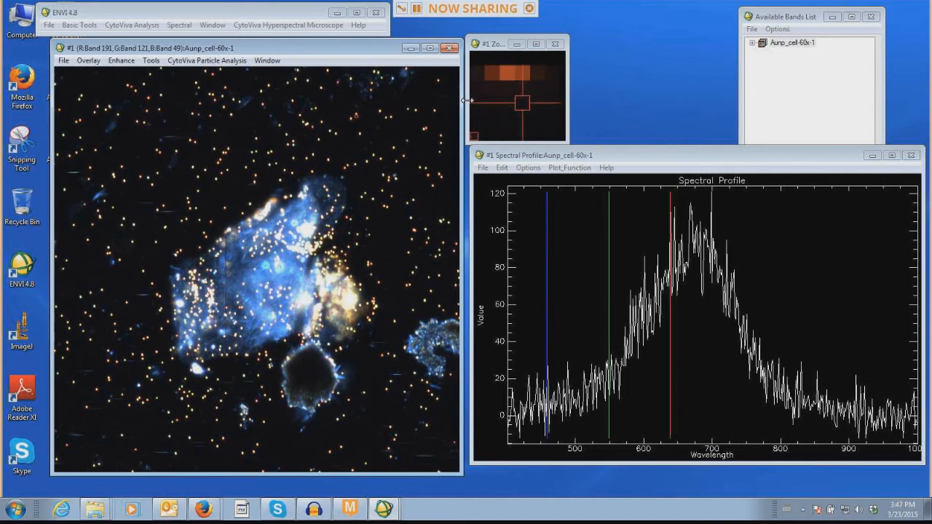
{"action": "key", "text": "Up"}
{"action": "key", "text": "Up"}
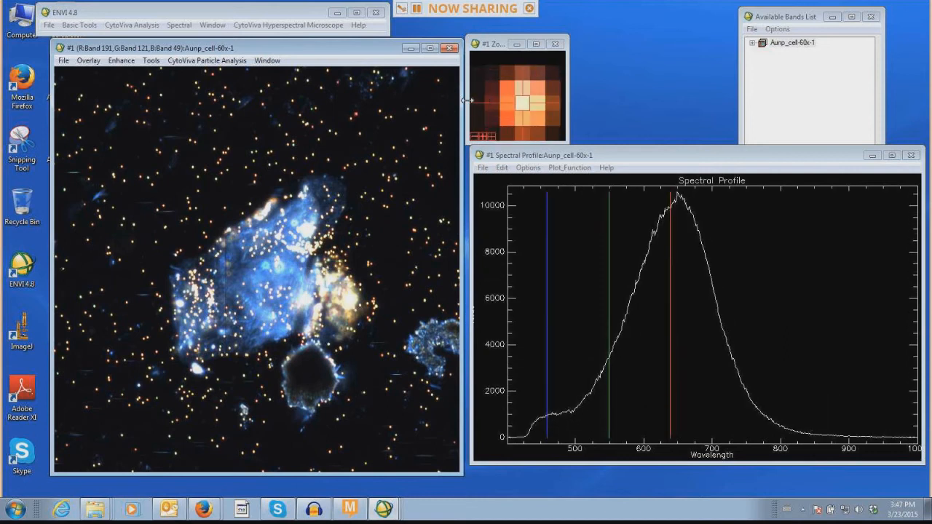
Step: Read the wavelength and intensity along the particle's spectrum at its peak, its low shoulder and the coloured band markers
{"action": "left_click_drag", "start_coordinate": [587, 155], "coordinate": [582, 155]}
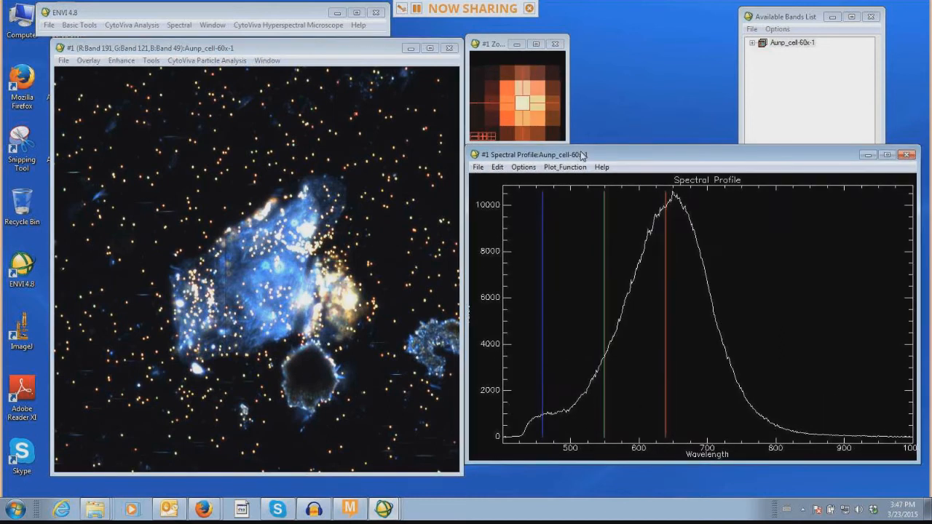
{"action": "left_click_drag", "start_coordinate": [517, 155], "coordinate": [521, 144]}
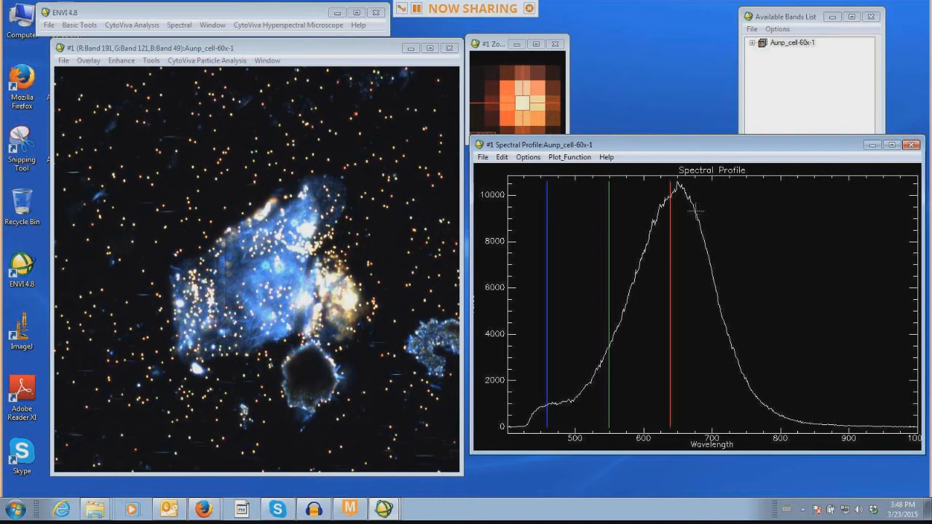
{"action": "left_click", "coordinate": [695, 215]}
{"action": "left_click_drag", "start_coordinate": [695, 214], "coordinate": [915, 426]}
{"action": "left_click_drag", "start_coordinate": [915, 310], "coordinate": [669, 319]}
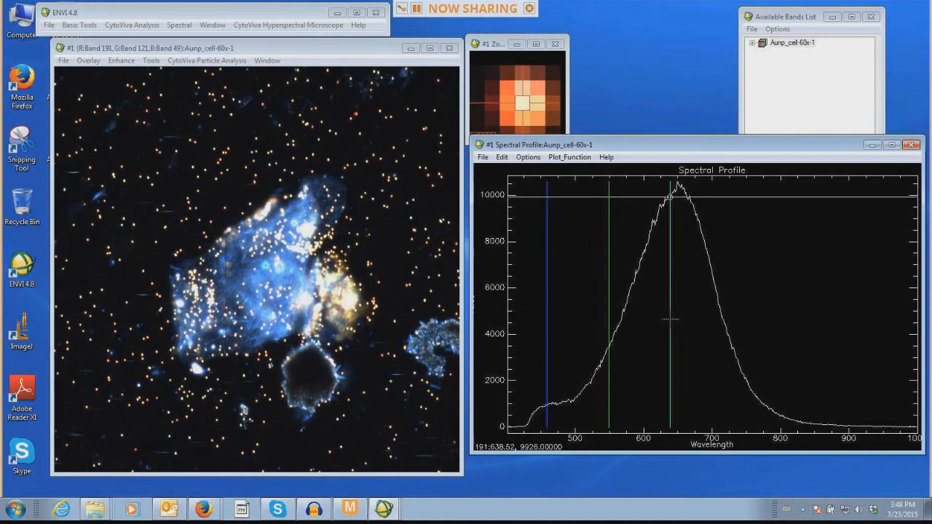
{"action": "left_click_drag", "start_coordinate": [669, 319], "coordinate": [566, 389]}
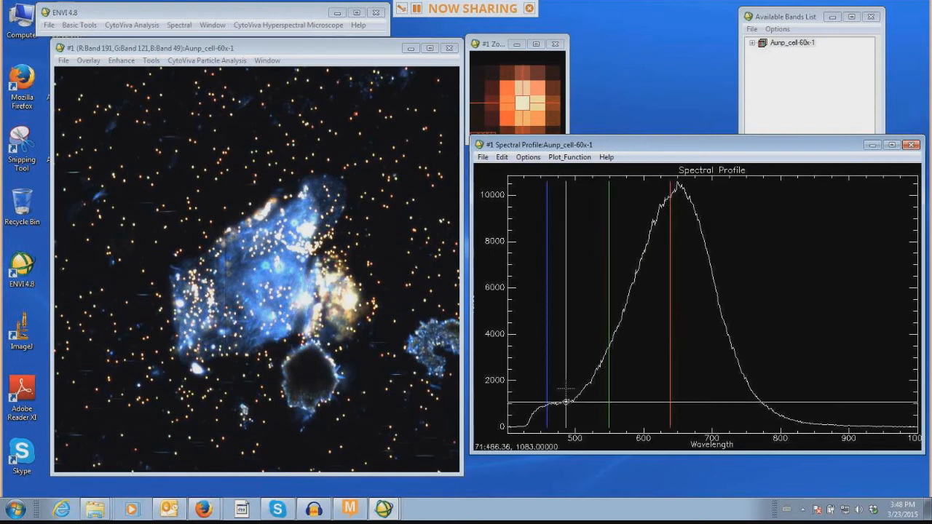
{"action": "left_click_drag", "start_coordinate": [565, 389], "coordinate": [556, 403]}
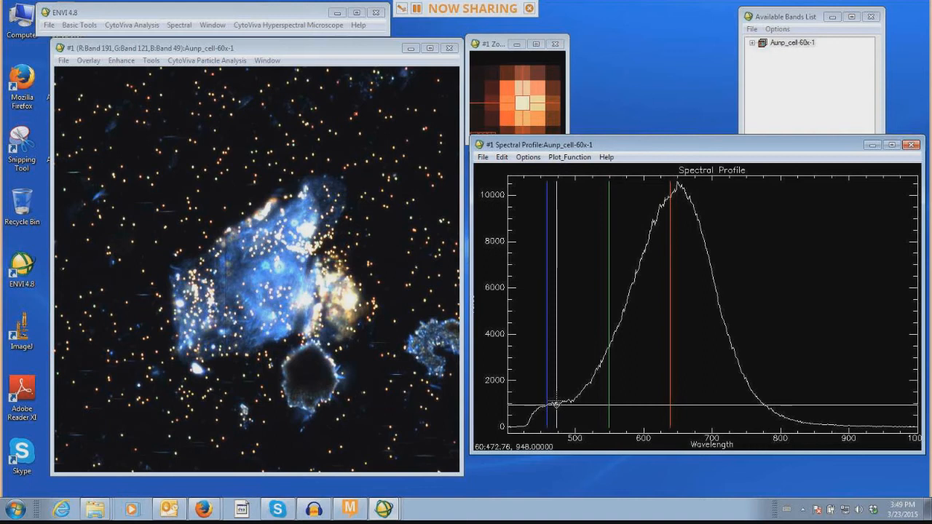
{"action": "mouse_move", "coordinate": [555, 404]}
{"action": "left_mouse_down"}
{"action": "mouse_move", "coordinate": [669, 354]}
{"action": "mouse_move", "coordinate": [676, 364]}
{"action": "mouse_move", "coordinate": [677, 351]}
{"action": "left_mouse_up"}
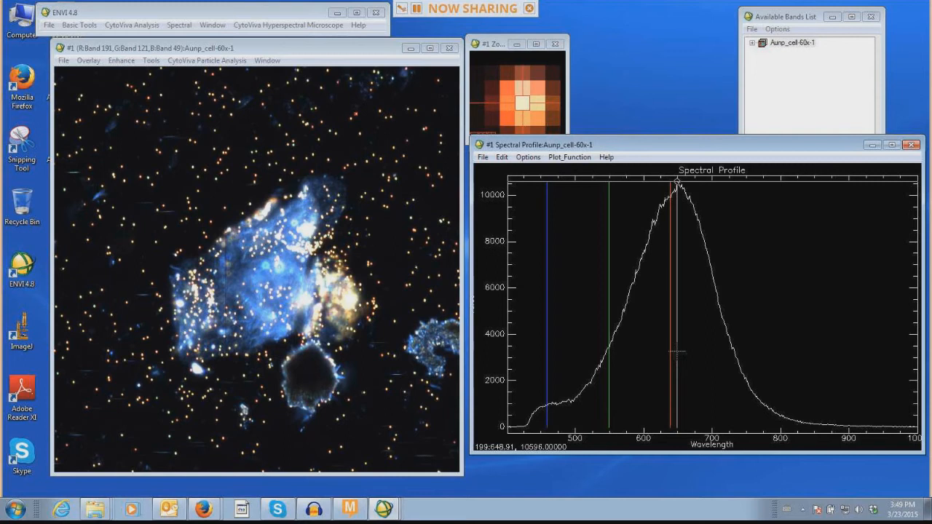
{"action": "left_click_drag", "start_coordinate": [551, 384], "coordinate": [607, 367]}
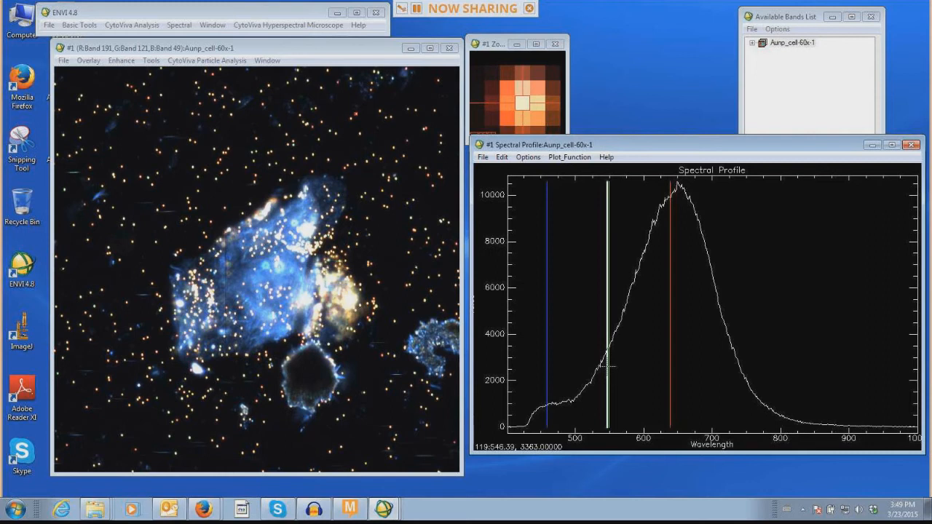
Step: Shift the RGB band markers on the spectrum to about 467 nm blue, 547 nm green and 655 nm red
{"action": "left_click_drag", "start_coordinate": [607, 366], "coordinate": [677, 358]}
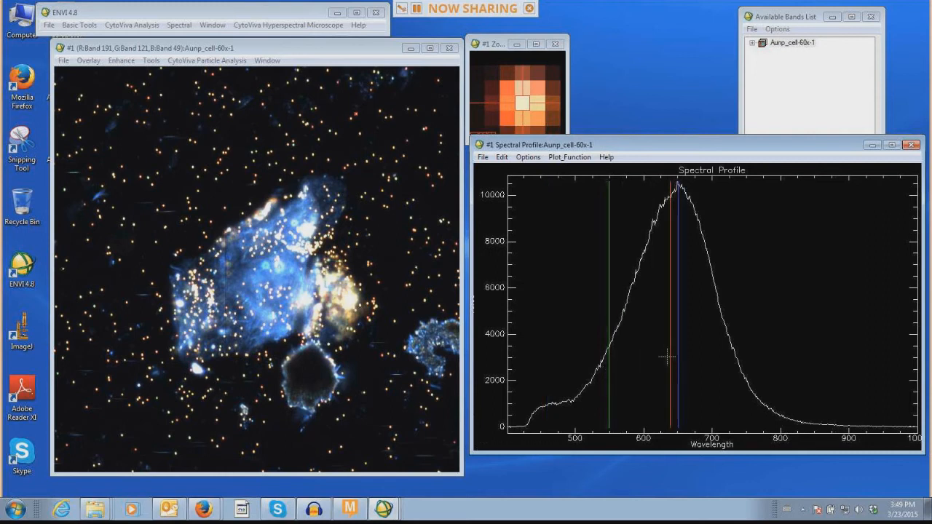
{"action": "mouse_move", "coordinate": [669, 326]}
{"action": "left_mouse_down"}
{"action": "mouse_move", "coordinate": [711, 327]}
{"action": "mouse_move", "coordinate": [549, 338]}
{"action": "left_mouse_up"}
{"action": "left_click_drag", "start_coordinate": [679, 339], "coordinate": [664, 339]}
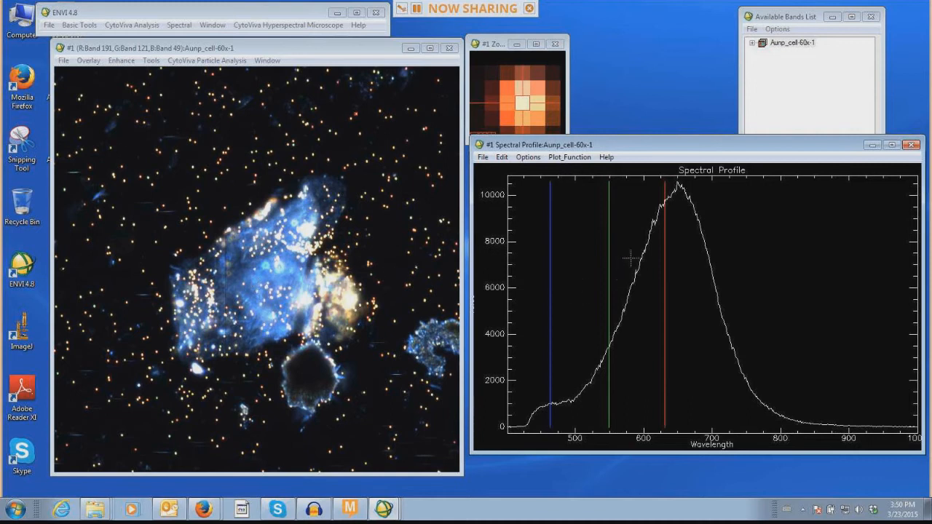
{"action": "mouse_move", "coordinate": [608, 263]}
{"action": "left_mouse_down"}
{"action": "mouse_move", "coordinate": [650, 266]}
{"action": "mouse_move", "coordinate": [592, 266]}
{"action": "mouse_move", "coordinate": [623, 266]}
{"action": "mouse_move", "coordinate": [606, 266]}
{"action": "left_mouse_up"}
{"action": "mouse_move", "coordinate": [665, 265]}
{"action": "left_mouse_down"}
{"action": "mouse_move", "coordinate": [698, 265]}
{"action": "mouse_move", "coordinate": [680, 266]}
{"action": "left_mouse_up"}
{"action": "left_click_drag", "start_coordinate": [519, 274], "coordinate": [552, 280]}
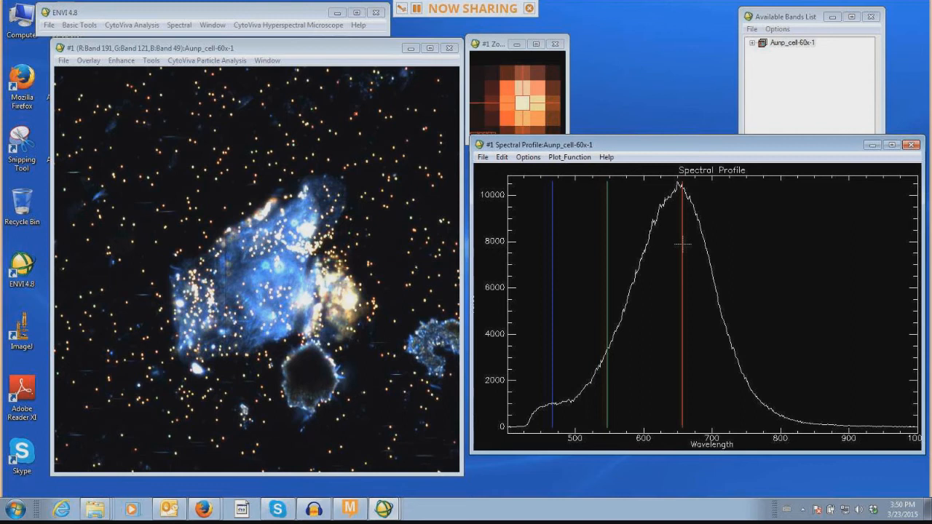
Step: Move the red band marker to about 725 nm and load the new RGB combination of bands 256, 119 and 55
{"action": "left_click_drag", "start_coordinate": [682, 245], "coordinate": [728, 244]}
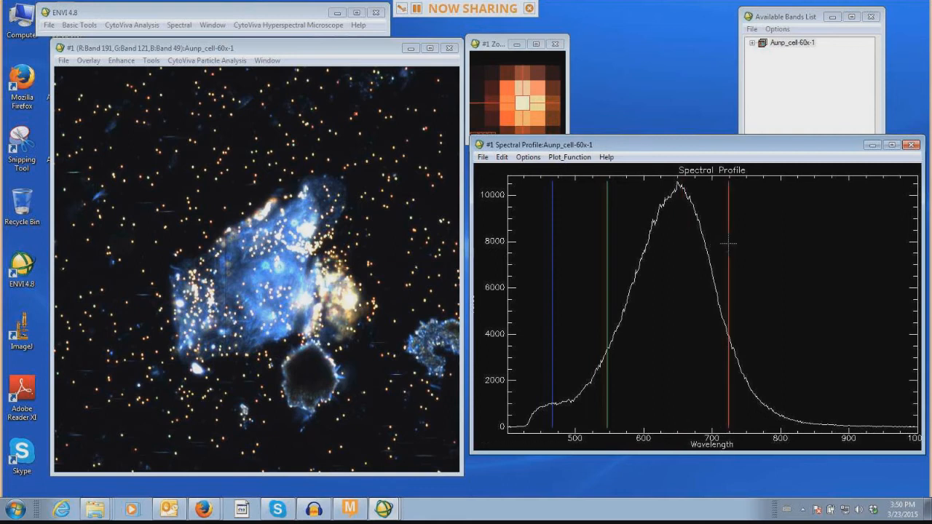
{"action": "right_click", "coordinate": [706, 231]}
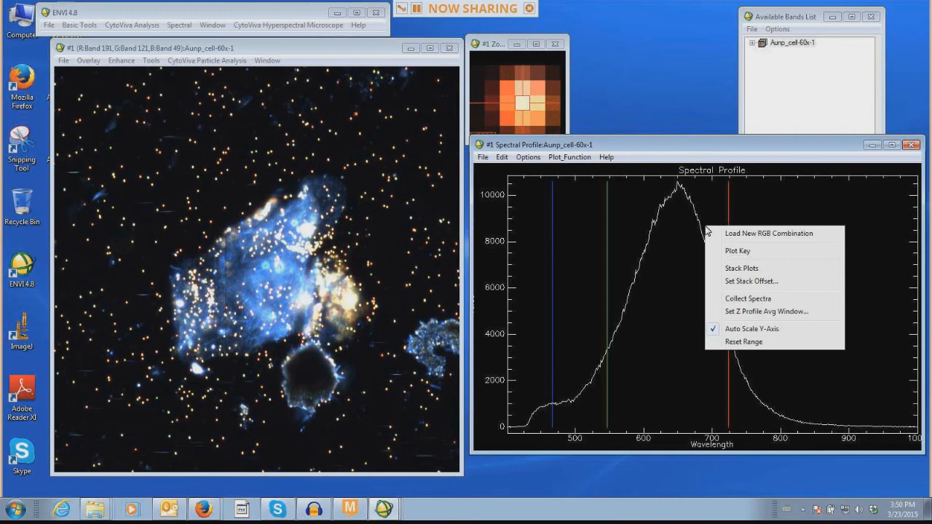
{"action": "left_click", "coordinate": [774, 234]}
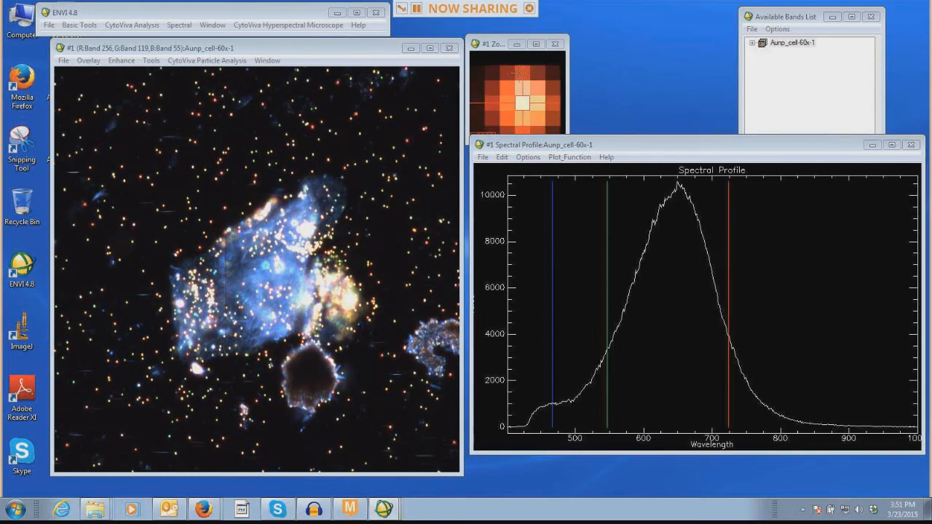
Step: Reduce the Zoom window's magnification and plot the spectrum of the red particle in the dark background above the cell
{"action": "left_click", "coordinate": [519, 72]}
{"action": "left_click", "coordinate": [522, 121]}
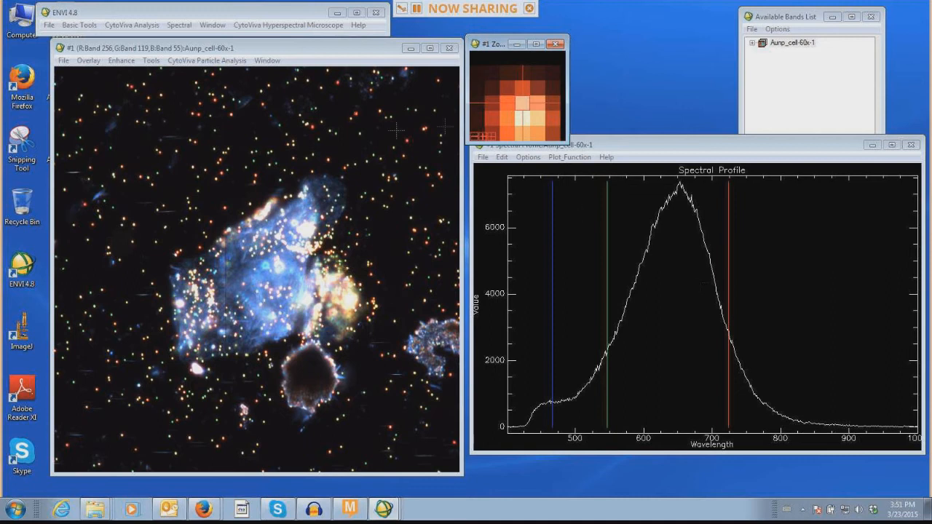
{"action": "left_click", "coordinate": [474, 135]}
{"action": "left_click", "coordinate": [474, 135]}
{"action": "left_click", "coordinate": [474, 135]}
{"action": "left_click", "coordinate": [474, 135]}
{"action": "left_click", "coordinate": [475, 135]}
{"action": "left_click", "coordinate": [474, 135]}
{"action": "left_click", "coordinate": [474, 135]}
{"action": "left_click", "coordinate": [475, 136]}
{"action": "left_click", "coordinate": [474, 136]}
{"action": "left_click", "coordinate": [474, 136]}
{"action": "left_click", "coordinate": [475, 136]}
{"action": "left_click", "coordinate": [312, 127]}
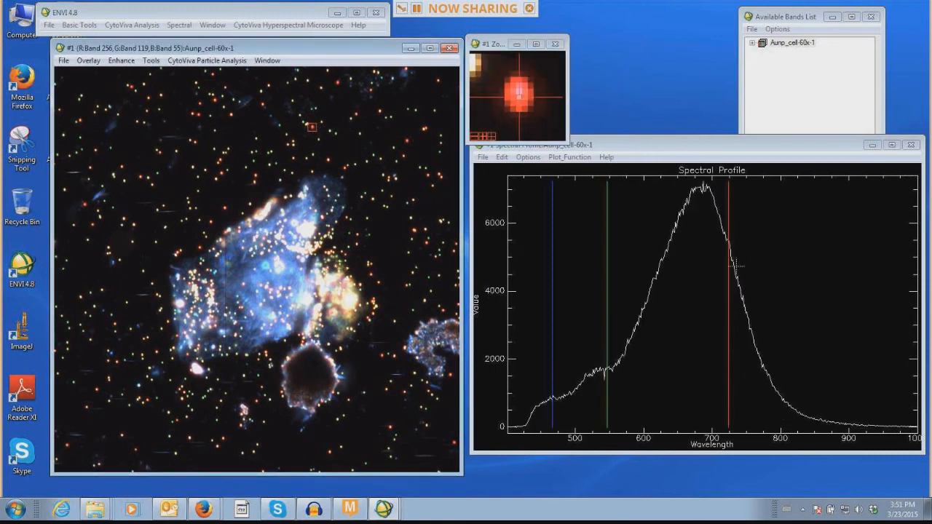
Step: Move the red band marker to the red particle's spectral peak at band 226 and load the new RGB combination
{"action": "left_click", "coordinate": [702, 202]}
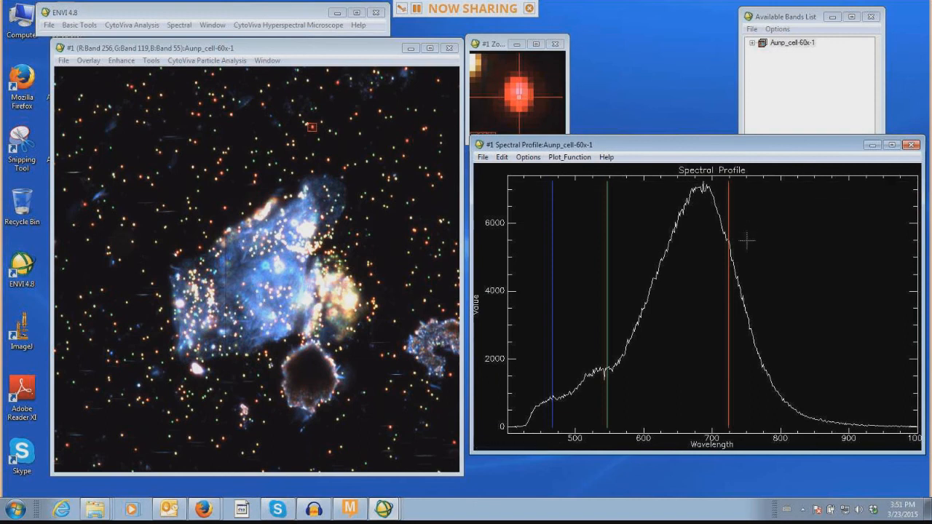
{"action": "left_click_drag", "start_coordinate": [728, 238], "coordinate": [703, 231]}
{"action": "right_click", "coordinate": [704, 230]}
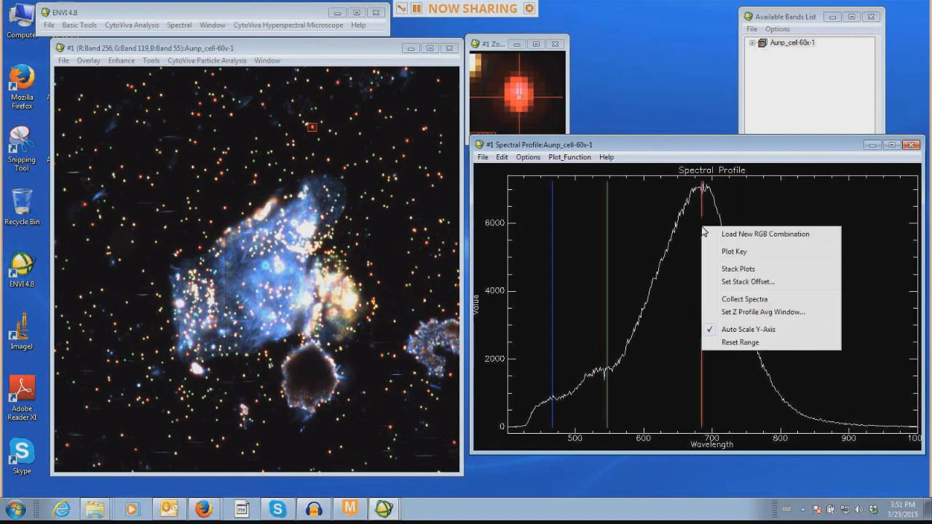
{"action": "left_click", "coordinate": [730, 233]}
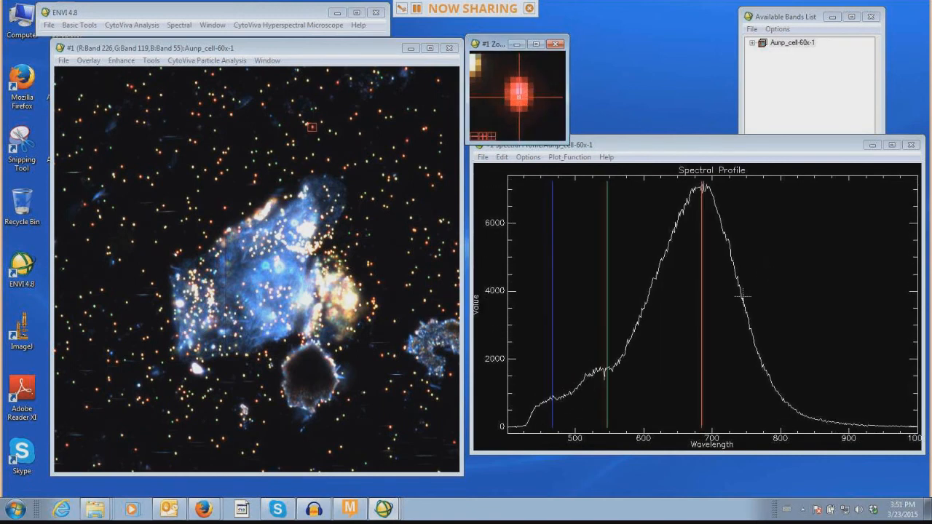
Step: Move the red band marker down to about 585 nm, band 148, and load the new RGB combination
{"action": "left_click_drag", "start_coordinate": [701, 313], "coordinate": [632, 305]}
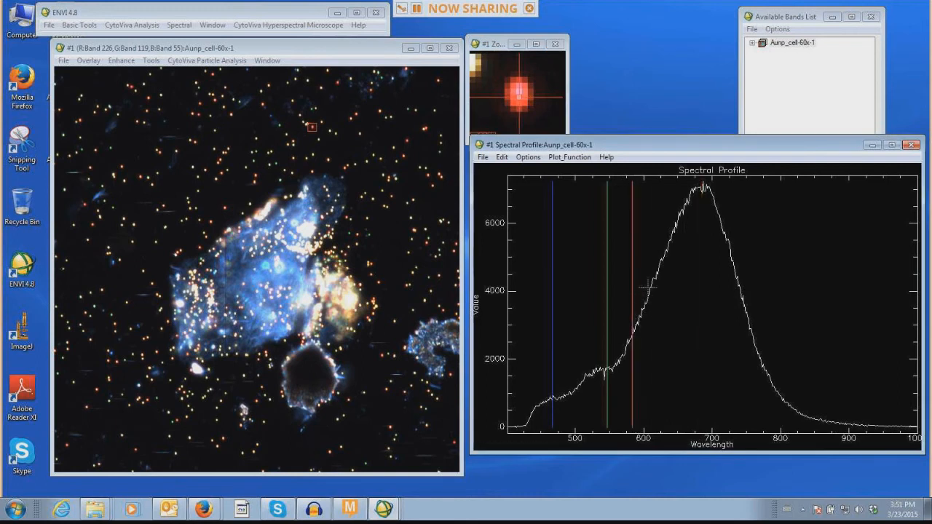
{"action": "right_click", "coordinate": [647, 288]}
{"action": "left_click", "coordinate": [687, 297]}
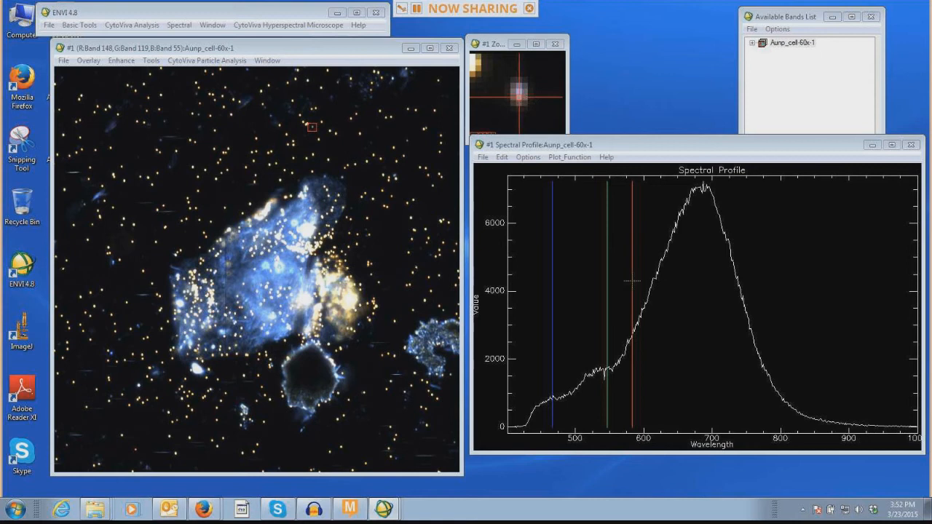
Step: Load a new RGB combination with the red band at about 800 nm, band 315, and plot the red particle in the image's upper-right area
{"action": "left_click_drag", "start_coordinate": [659, 280], "coordinate": [781, 283]}
{"action": "right_click", "coordinate": [770, 264]}
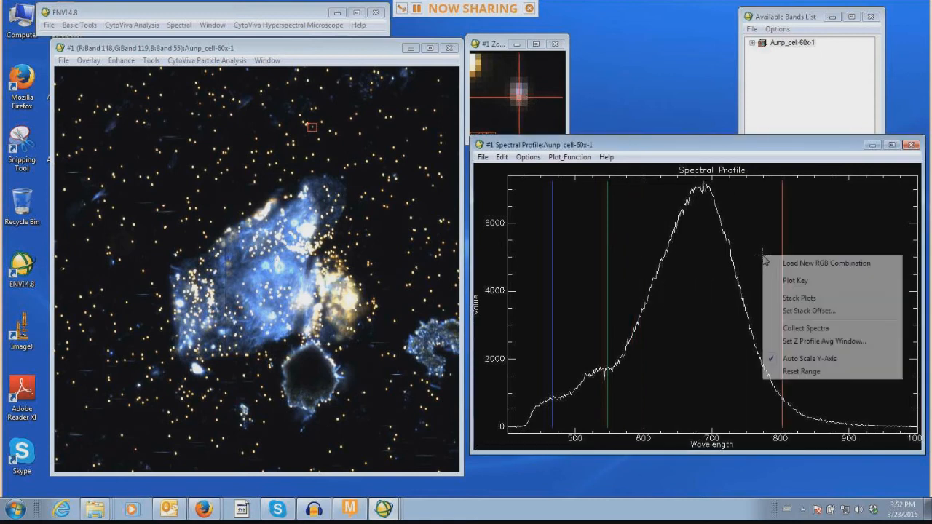
{"action": "left_click", "coordinate": [778, 258]}
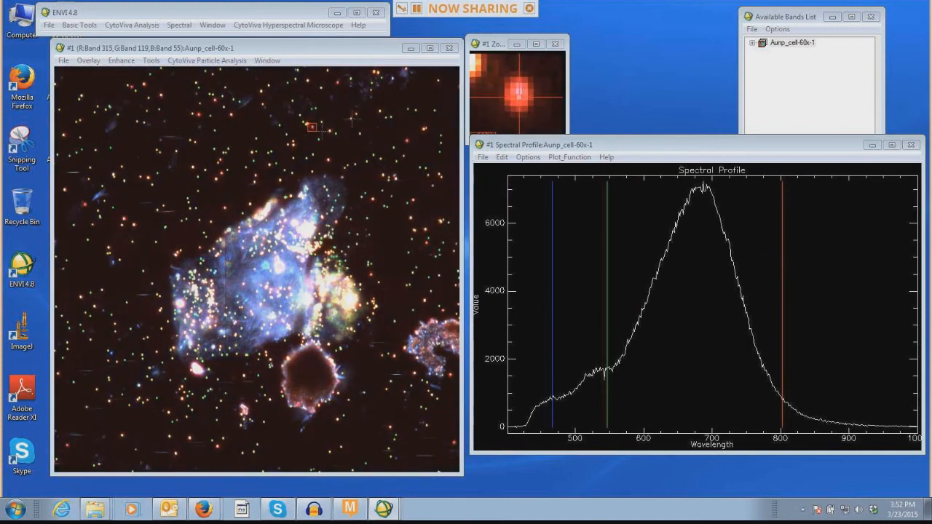
{"action": "left_click", "coordinate": [405, 139]}
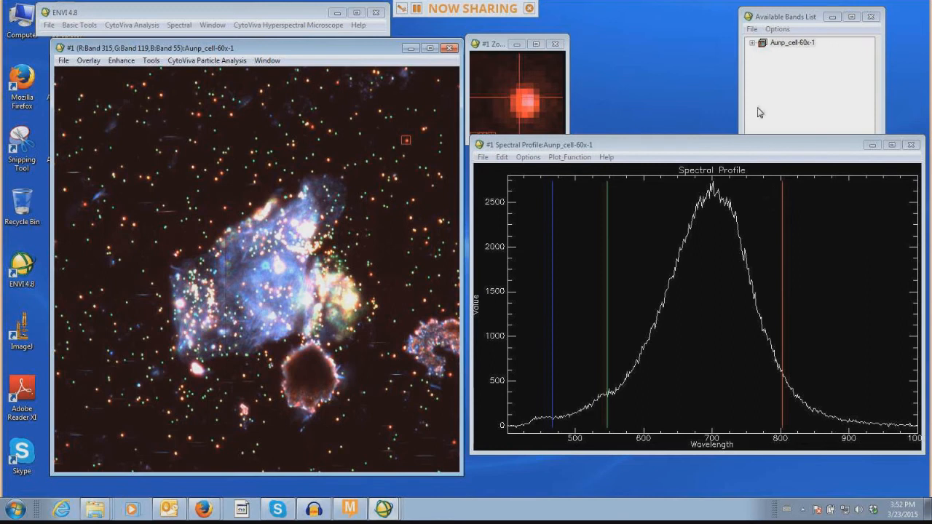
Step: Load the default RGB bands of Aunp_cell-60x-1 into the current display
{"action": "left_click", "coordinate": [761, 45]}
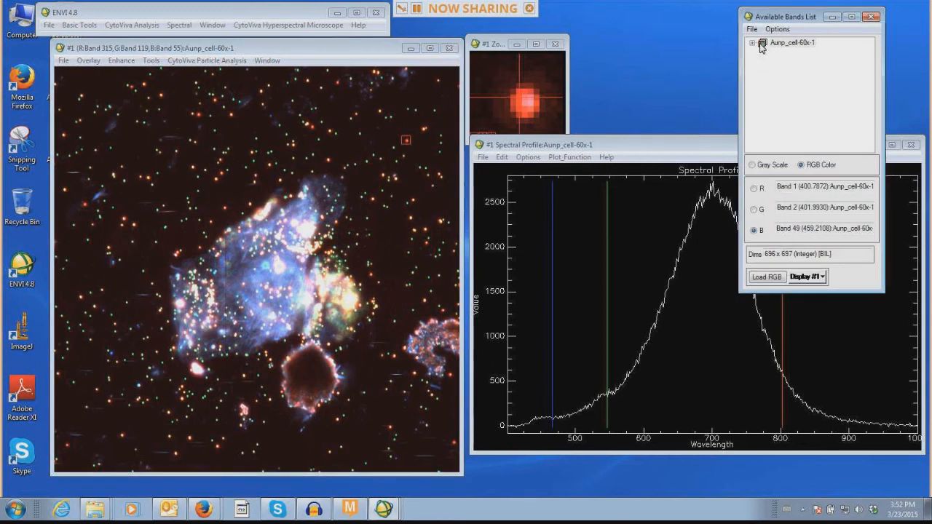
{"action": "right_click", "coordinate": [762, 45]}
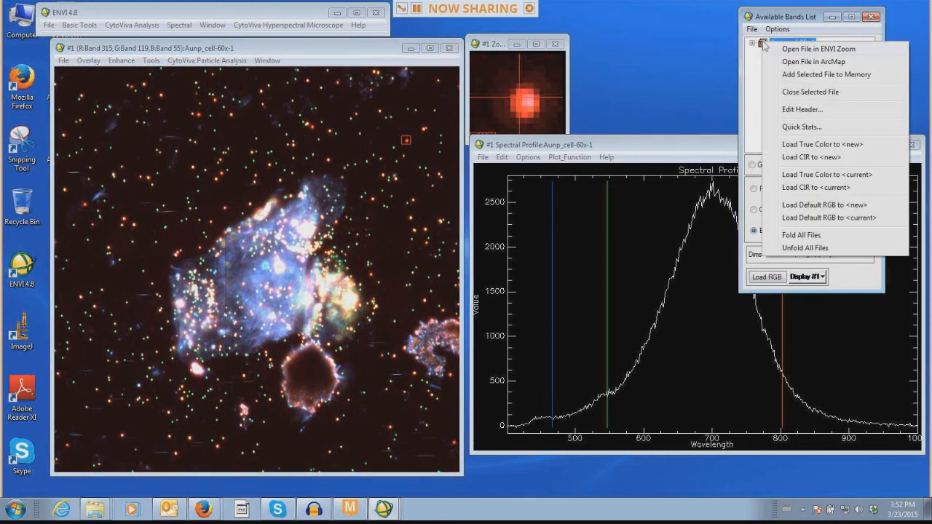
{"action": "left_click", "coordinate": [837, 218]}
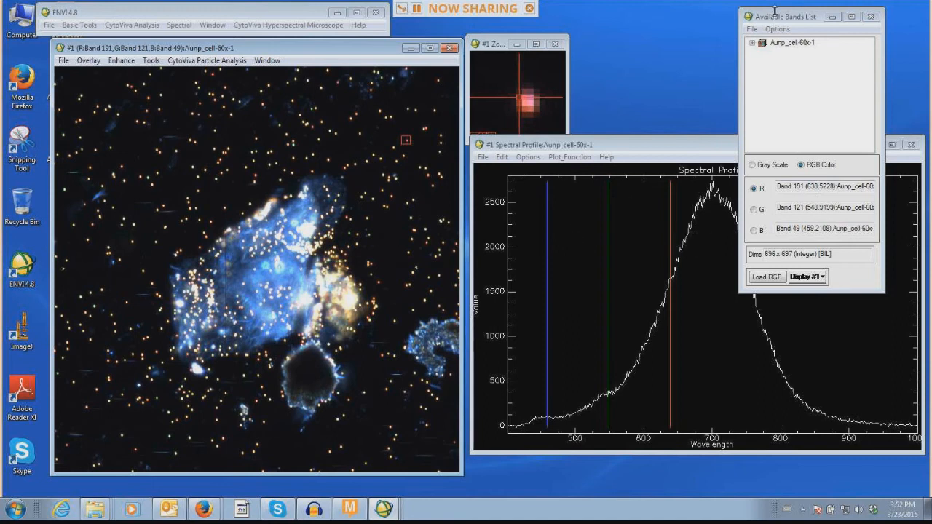
Step: Show the plot key with the pixel coordinates in the Spectral Profile and place that window below the Zoom window
{"action": "left_click_drag", "start_coordinate": [664, 144], "coordinate": [655, 112]}
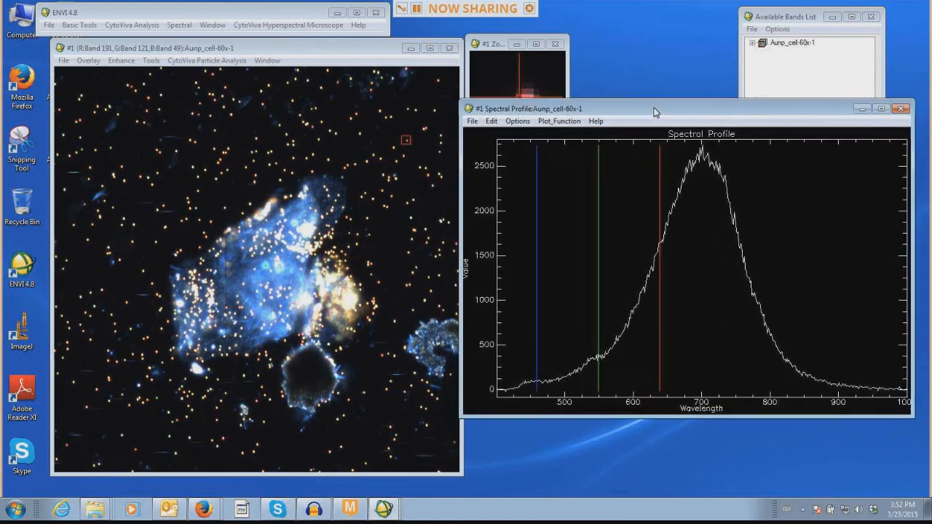
{"action": "right_click", "coordinate": [621, 168]}
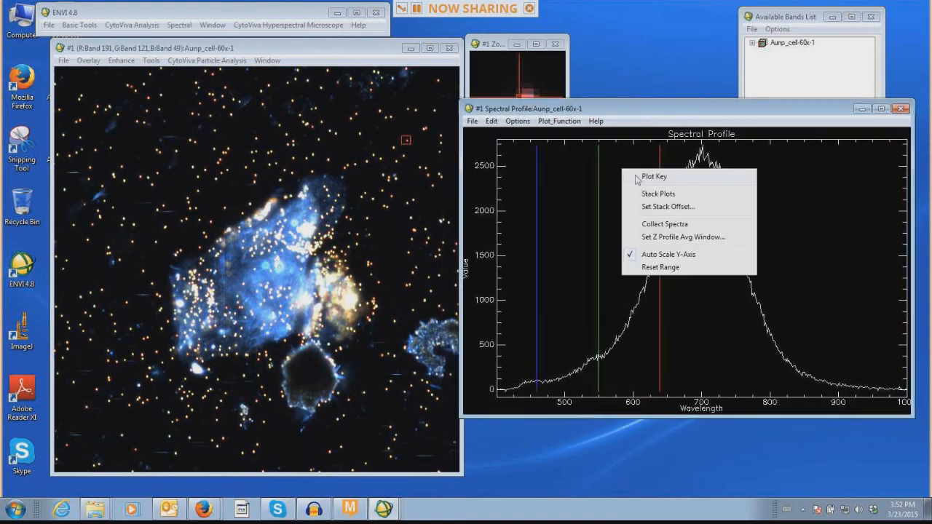
{"action": "left_click", "coordinate": [651, 177]}
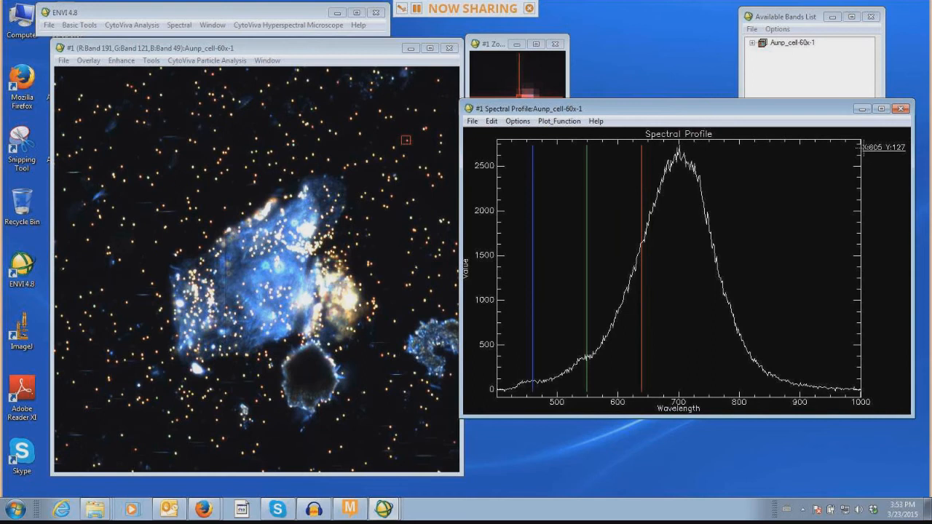
{"action": "left_click_drag", "start_coordinate": [580, 109], "coordinate": [578, 164]}
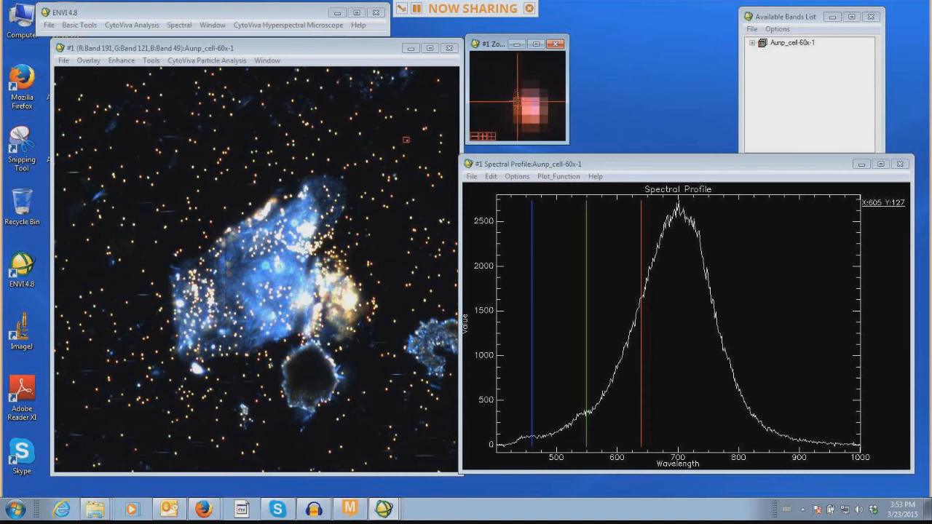
Step: Step the crosshair pixel by pixel across the particle and off to the dark background at X:604 Y:131, comparing spectra
{"action": "key", "text": "Right"}
{"action": "key", "text": "Right"}
{"action": "key", "text": "Right"}
{"action": "key", "text": "Down"}
{"action": "key", "text": "Down"}
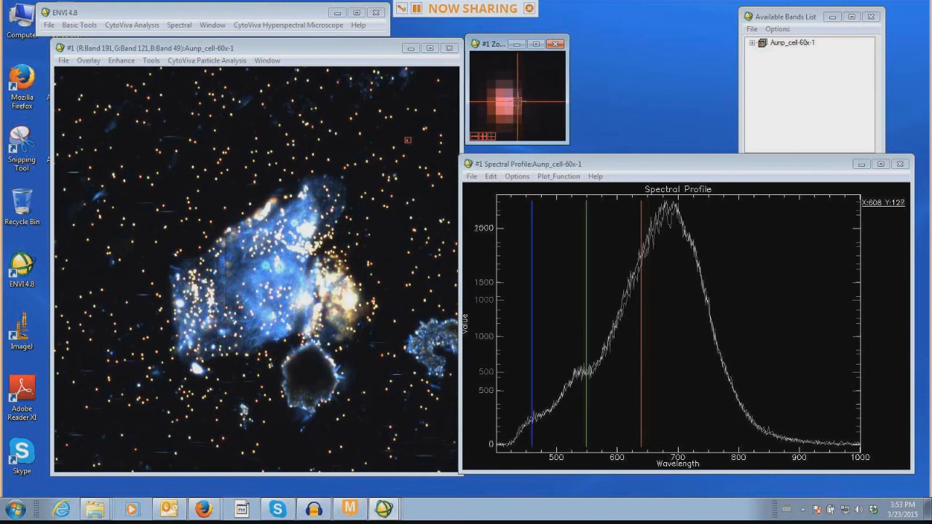
{"action": "key", "text": "Left"}
{"action": "key", "text": "Left"}
{"action": "key", "text": "Left"}
{"action": "key", "text": "Left"}
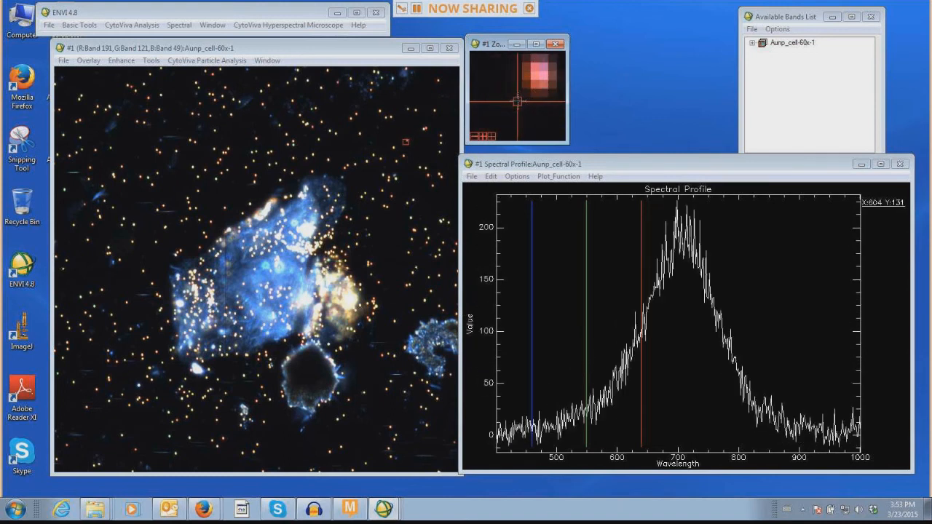
Step: Step the crosshair back onto the particle's bright pixel at X:607 Y:128 to plot its spectrum
{"action": "key", "text": "Right"}
{"action": "key", "text": "Right"}
{"action": "key", "text": "Right"}
{"action": "key", "text": "Up"}
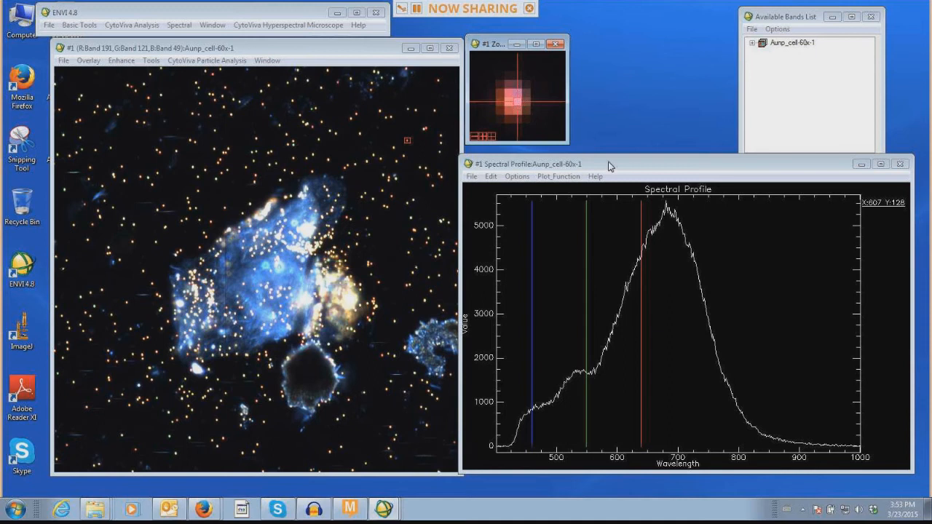
Step: Show the mouse button descriptions and place that window beside the Zoom window, above the Spectral Profile
{"action": "left_click_drag", "start_coordinate": [614, 165], "coordinate": [620, 165]}
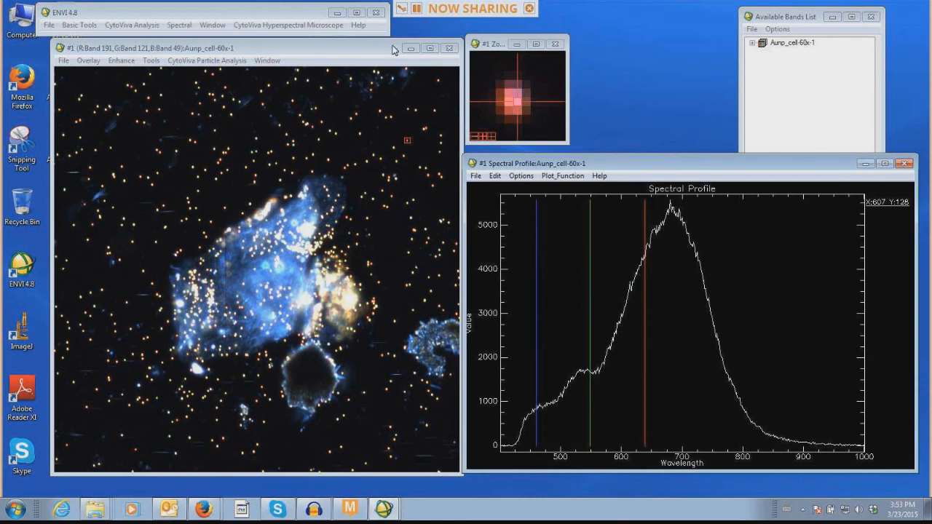
{"action": "left_click", "coordinate": [358, 25]}
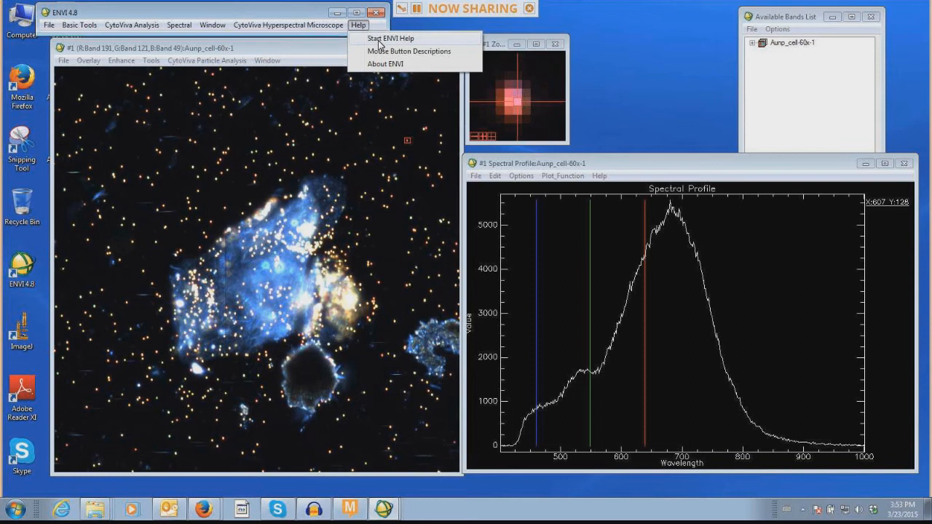
{"action": "left_click", "coordinate": [413, 57]}
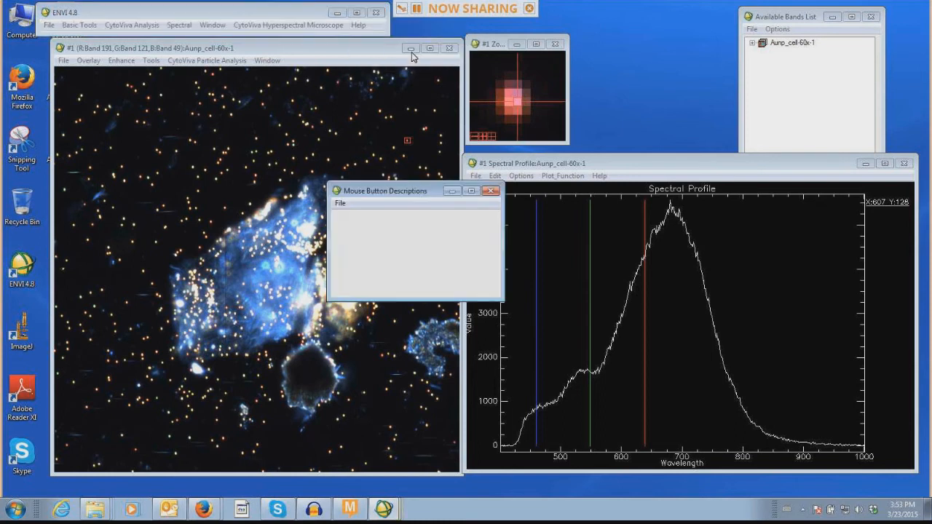
{"action": "left_click_drag", "start_coordinate": [411, 190], "coordinate": [685, 23]}
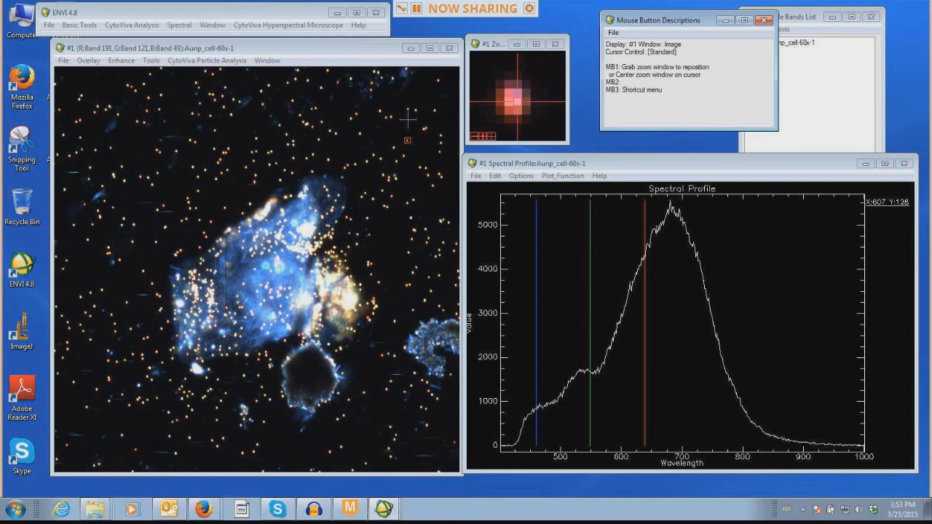
Step: Trace values along the curve in the Spectral Profile and shift the green band marker to about 590 nm
{"action": "left_click", "coordinate": [578, 217]}
{"action": "left_click_drag", "start_coordinate": [579, 217], "coordinate": [590, 272]}
{"action": "mouse_move", "coordinate": [661, 269]}
{"action": "left_mouse_down"}
{"action": "mouse_move", "coordinate": [695, 268]}
{"action": "mouse_move", "coordinate": [648, 271]}
{"action": "mouse_move", "coordinate": [613, 231]}
{"action": "left_mouse_up"}
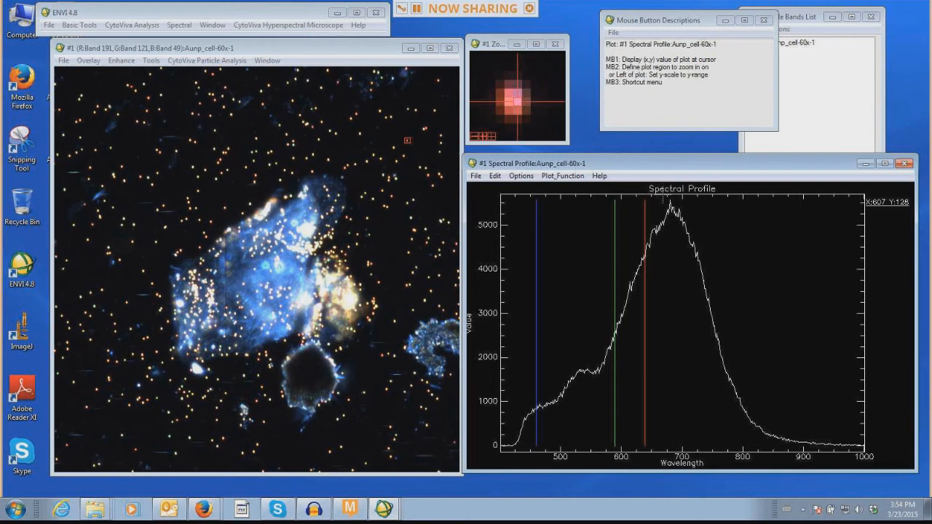
Step: Zoom the Spectral Profile plot in on the peak near 680 nm, restore the full range and check the plot's shortcut options
{"action": "left_click_drag", "start_coordinate": [657, 194], "coordinate": [697, 252]}
{"action": "left_click_drag", "start_coordinate": [587, 211], "coordinate": [713, 358]}
{"action": "left_click_drag", "start_coordinate": [543, 211], "coordinate": [695, 378]}
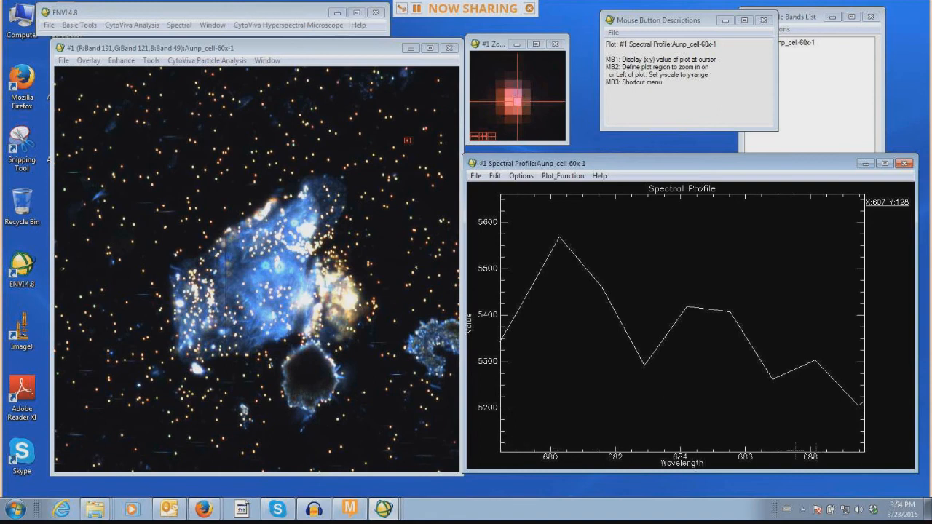
{"action": "middle_click", "coordinate": [652, 278]}
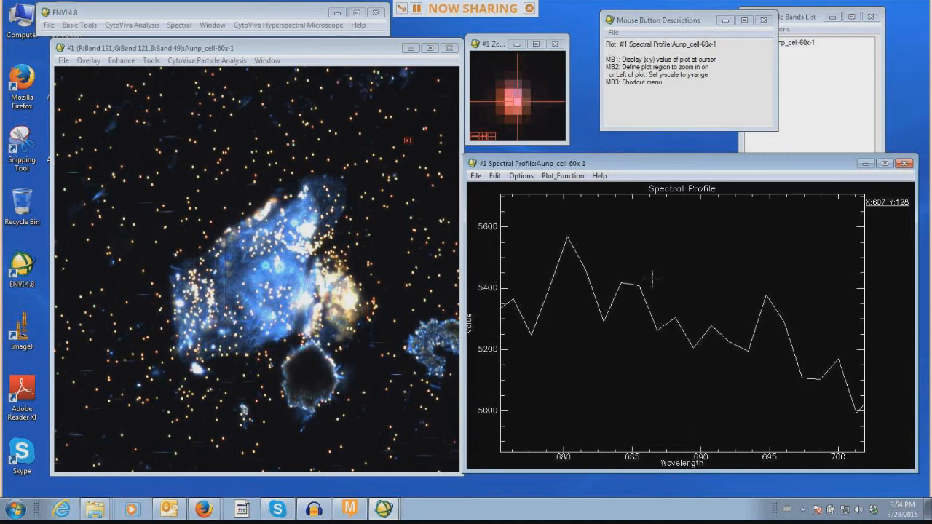
{"action": "middle_click", "coordinate": [652, 278]}
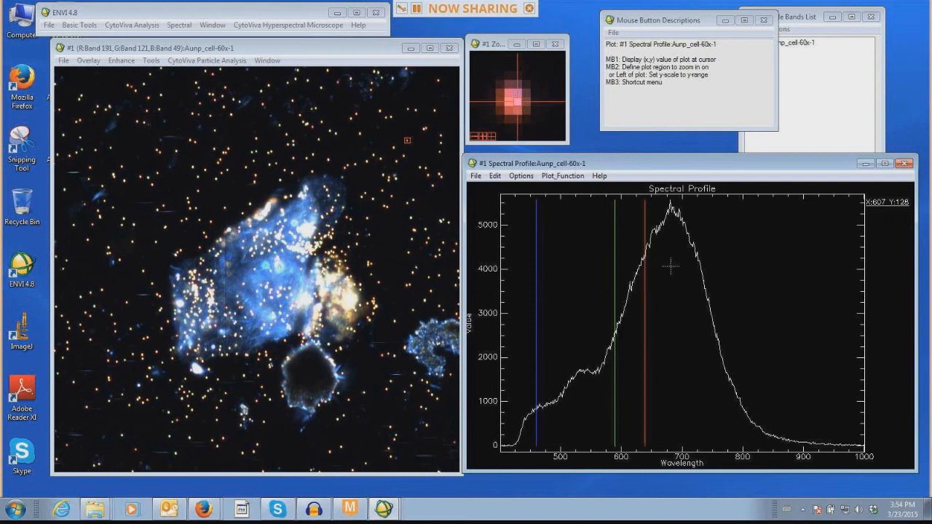
{"action": "right_click", "coordinate": [670, 267]}
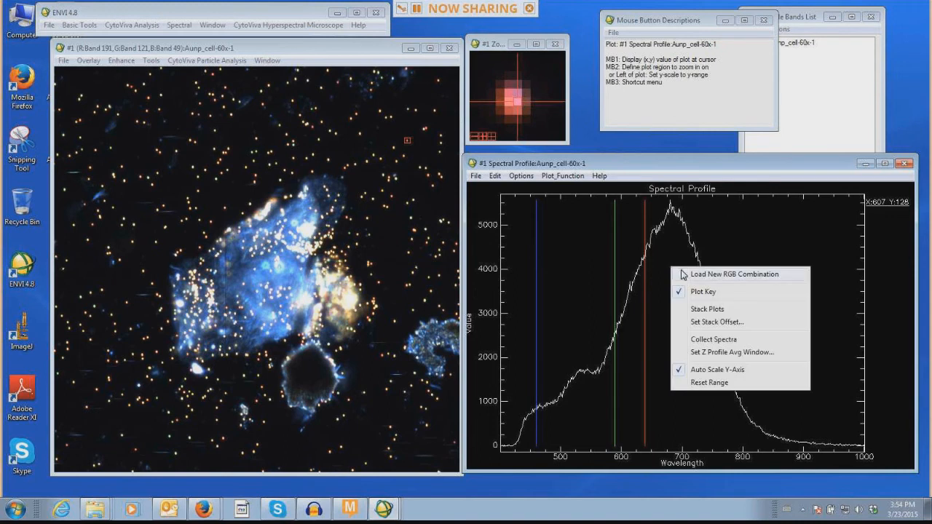
{"action": "left_click", "coordinate": [737, 237]}
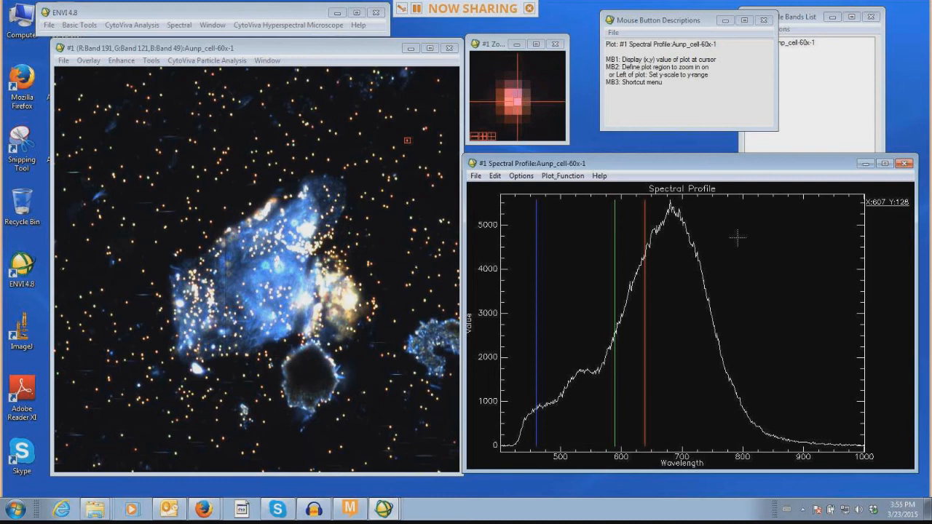
Step: Move the image and Spectral Profile windows slightly apart and try the Linear stretch on the whole image
{"action": "left_click_drag", "start_coordinate": [531, 167], "coordinate": [536, 166]}
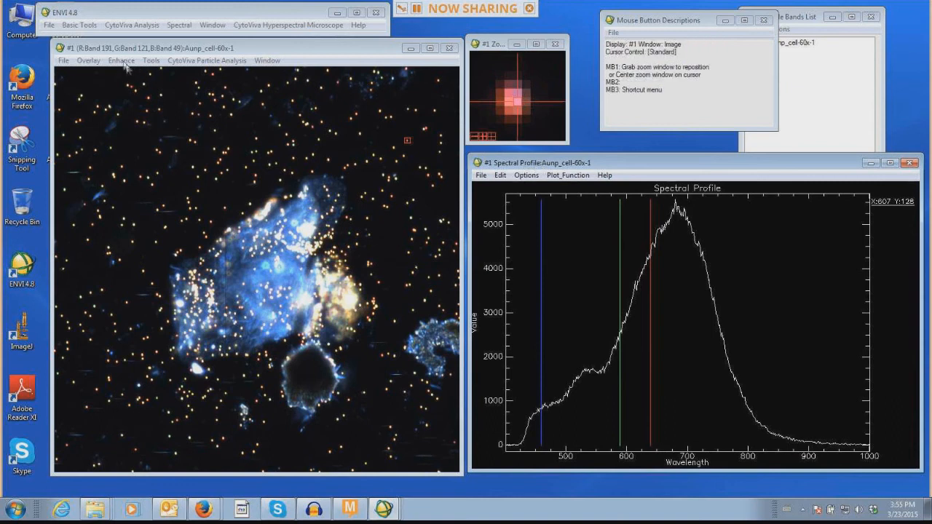
{"action": "left_click_drag", "start_coordinate": [134, 51], "coordinate": [128, 51]}
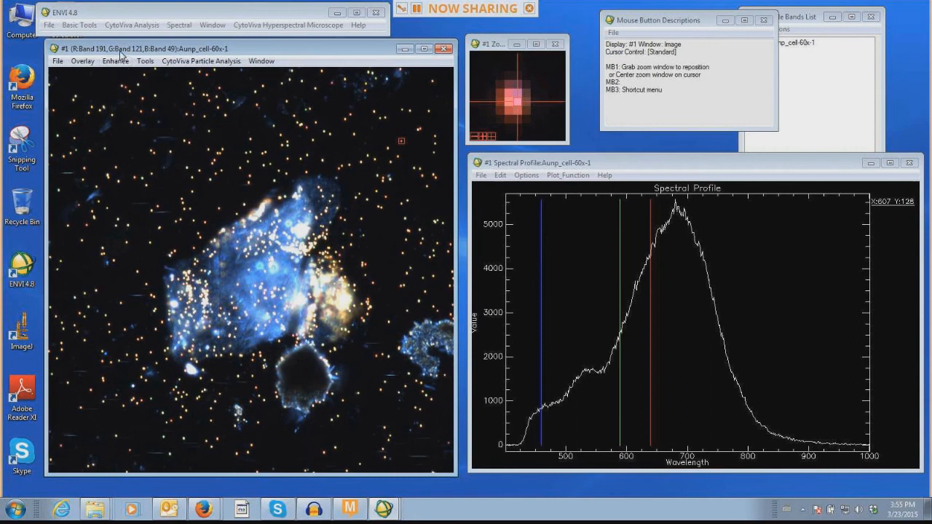
{"action": "left_click", "coordinate": [115, 62]}
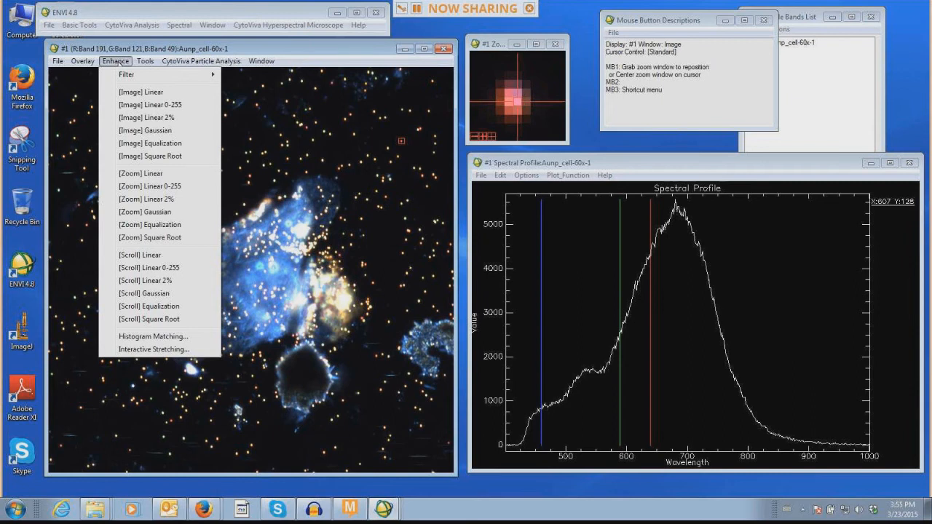
{"action": "left_click", "coordinate": [142, 50]}
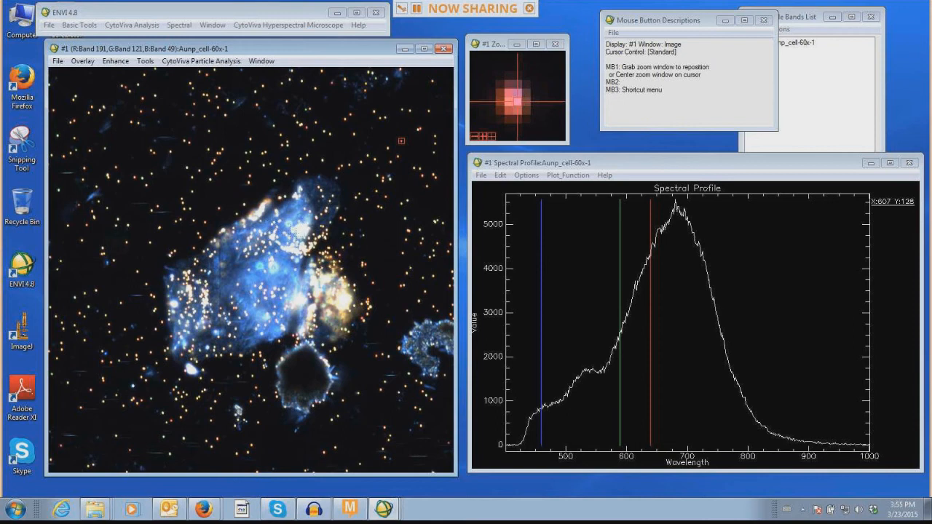
{"action": "left_click", "coordinate": [125, 62]}
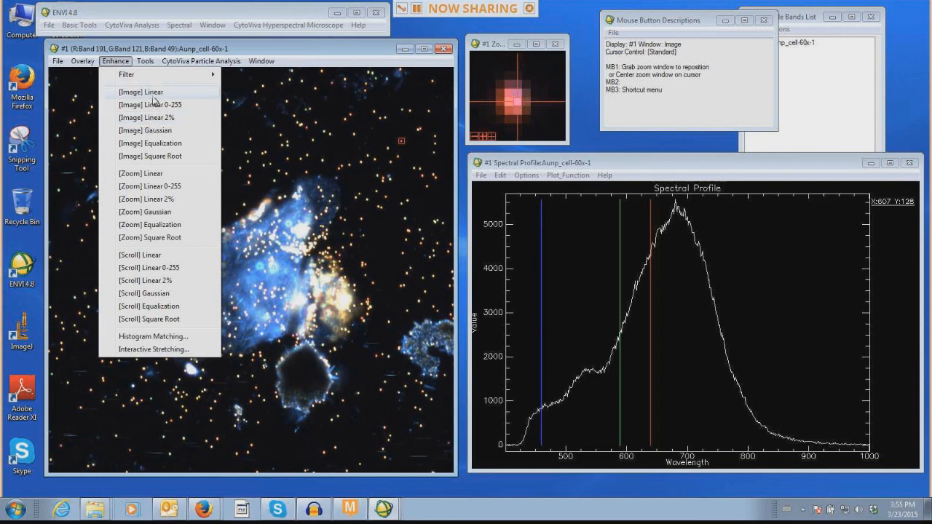
{"action": "left_click", "coordinate": [154, 93]}
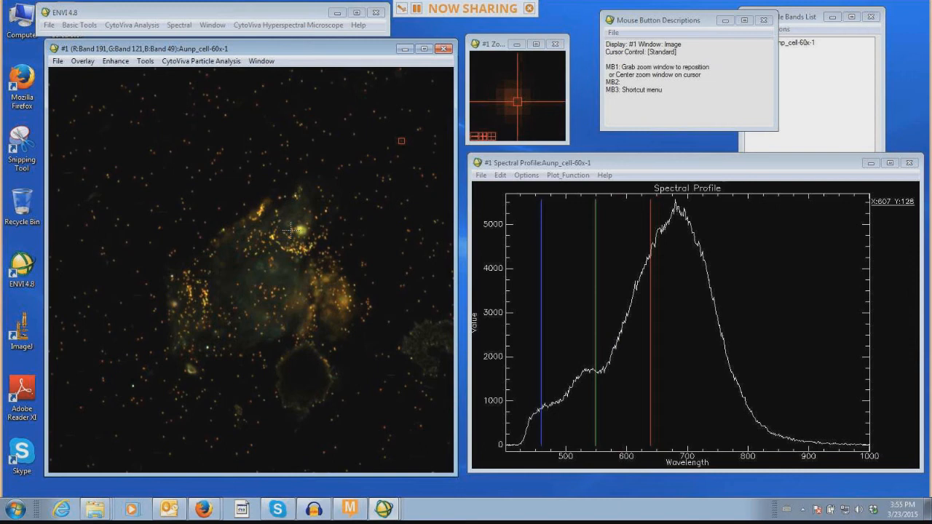
Step: Try the Square Root, Linear 0-255, Gaussian and Equalization stretches on the whole image to compare their effect
{"action": "left_click", "coordinate": [115, 61]}
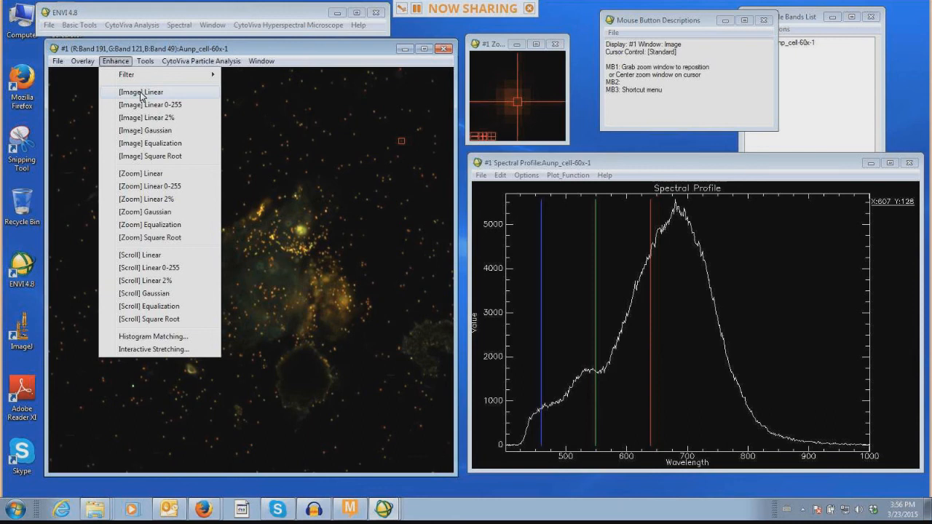
{"action": "left_click", "coordinate": [145, 156]}
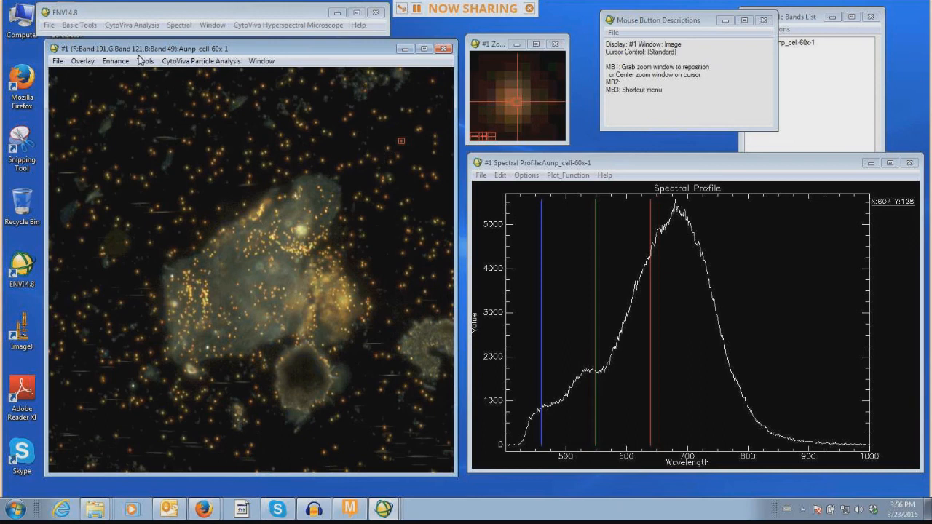
{"action": "left_click", "coordinate": [116, 61]}
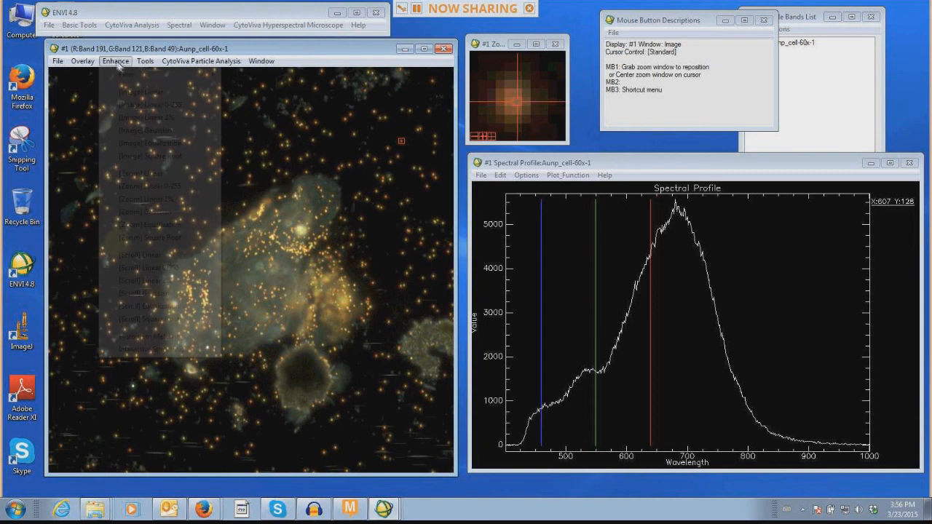
{"action": "left_click", "coordinate": [140, 104]}
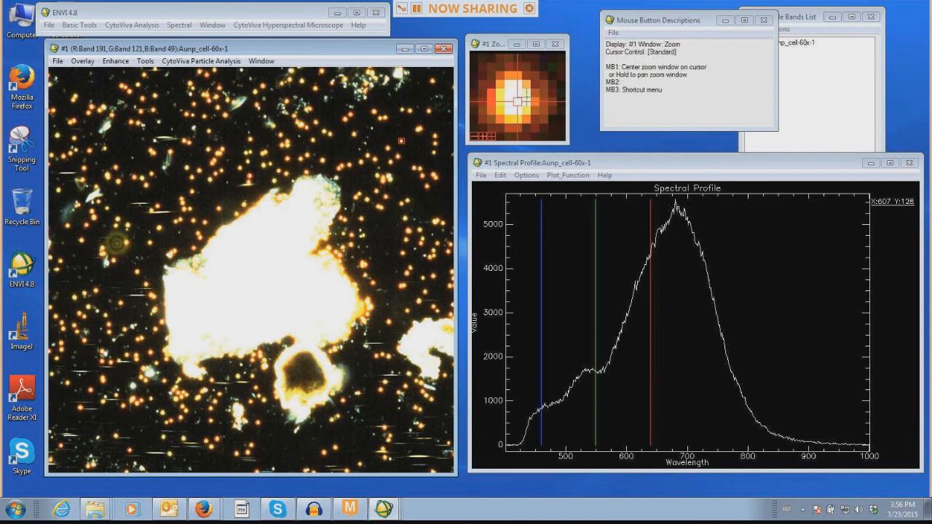
{"action": "left_click", "coordinate": [115, 60]}
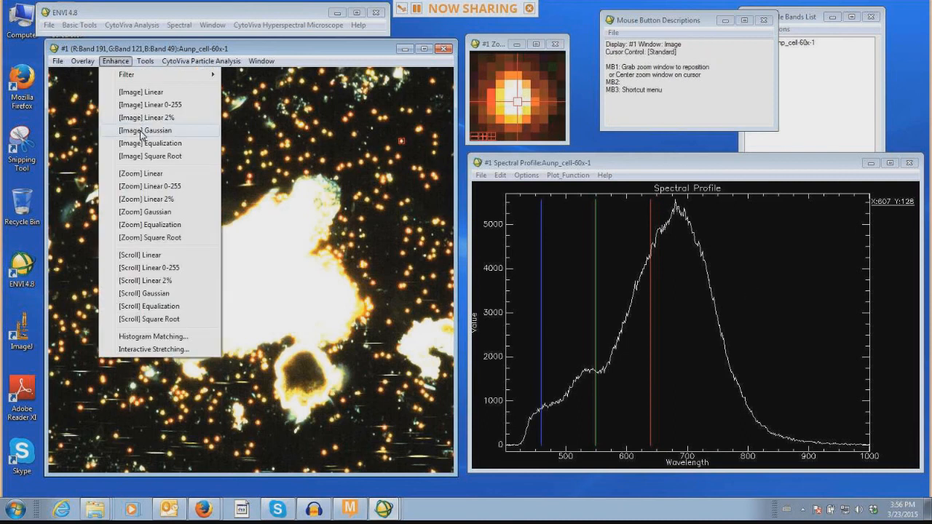
{"action": "left_click", "coordinate": [142, 131]}
{"action": "left_click", "coordinate": [115, 60]}
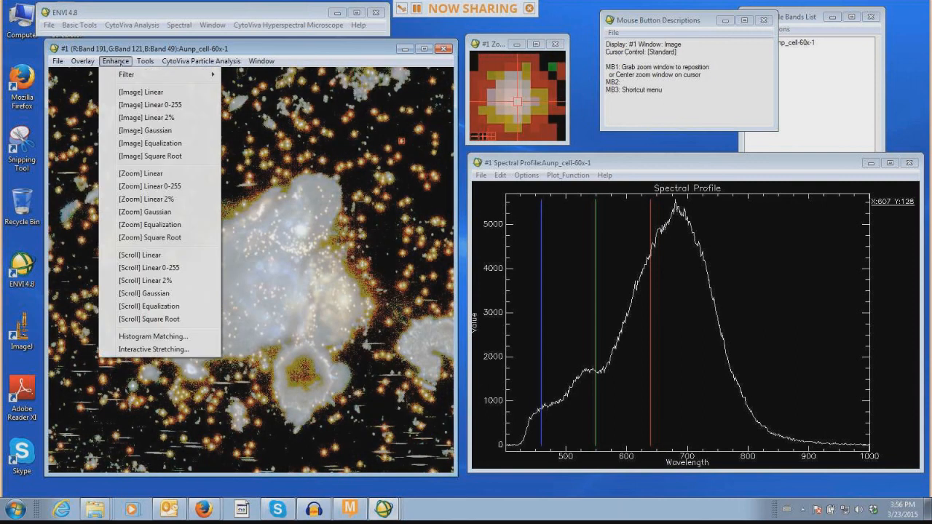
{"action": "left_click", "coordinate": [144, 142]}
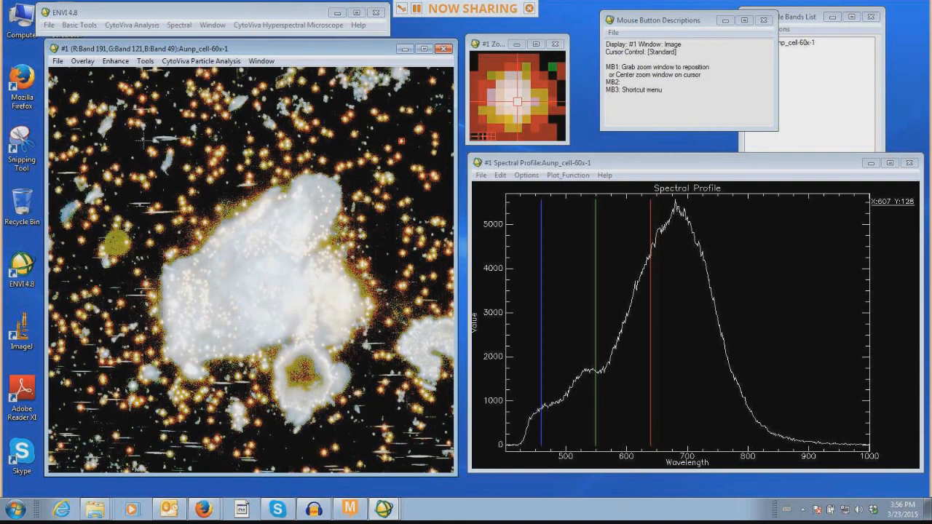
Step: Compare the Linear and Linear 2% image stretches, finishing with the Square Root stretch applied
{"action": "left_click", "coordinate": [115, 61]}
{"action": "left_click", "coordinate": [129, 92]}
{"action": "left_click", "coordinate": [115, 60]}
{"action": "left_click", "coordinate": [131, 118]}
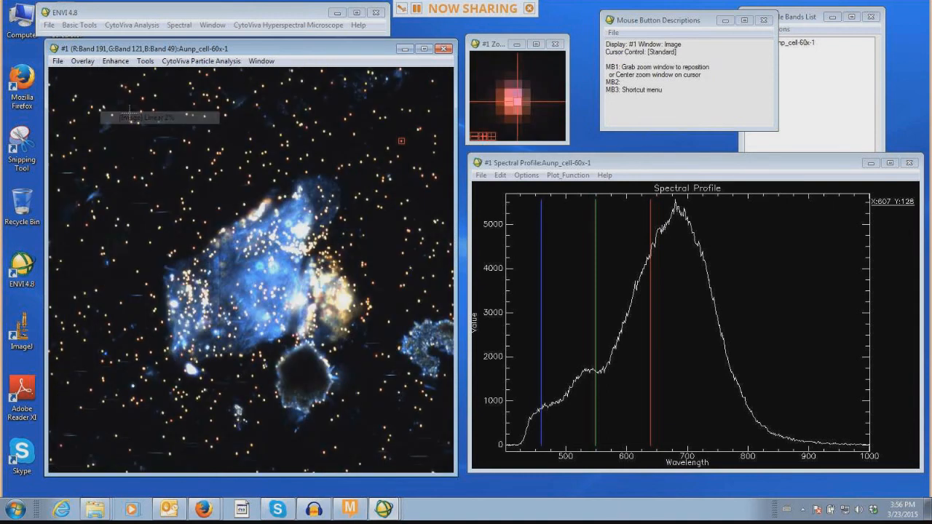
{"action": "left_click", "coordinate": [115, 61]}
{"action": "left_click", "coordinate": [136, 156]}
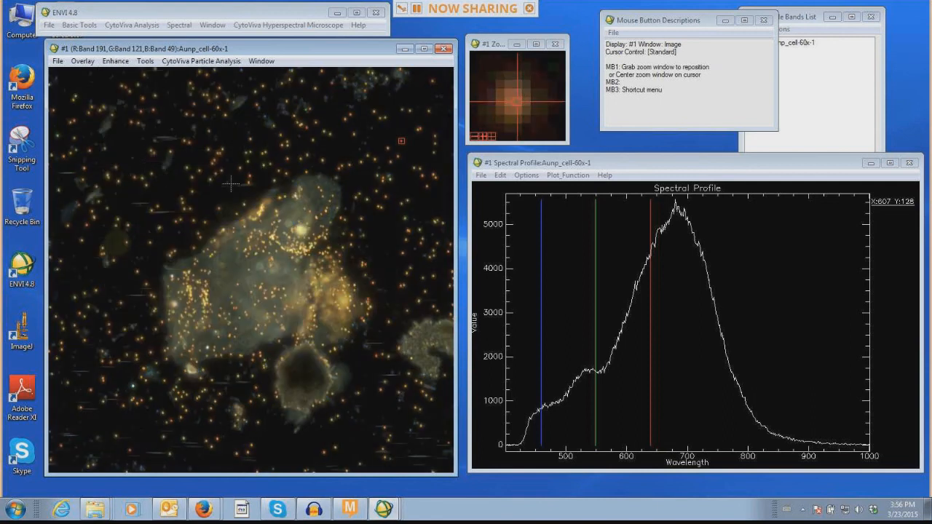
Step: Close the mouse button descriptions and shift the Zoom and Spectral Profile windows slightly upward
{"action": "left_click_drag", "start_coordinate": [577, 166], "coordinate": [562, 163]}
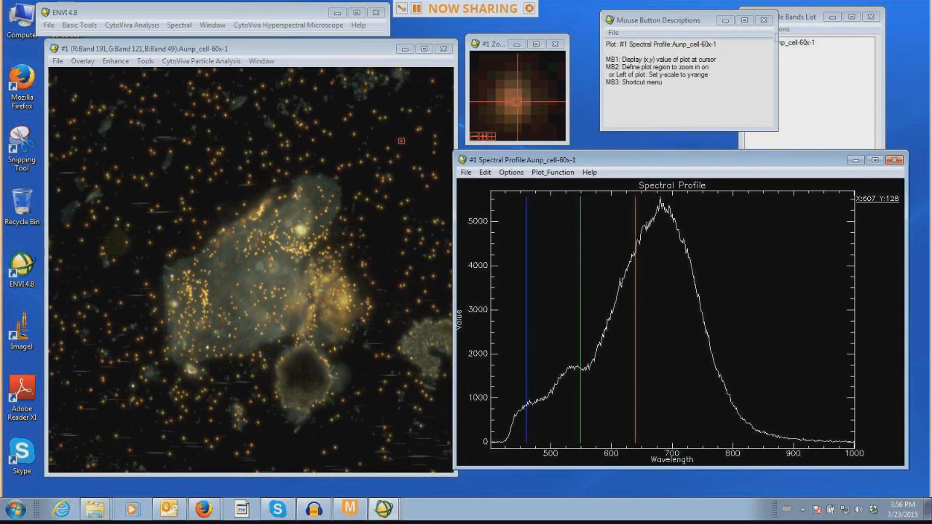
{"action": "left_click", "coordinate": [764, 21]}
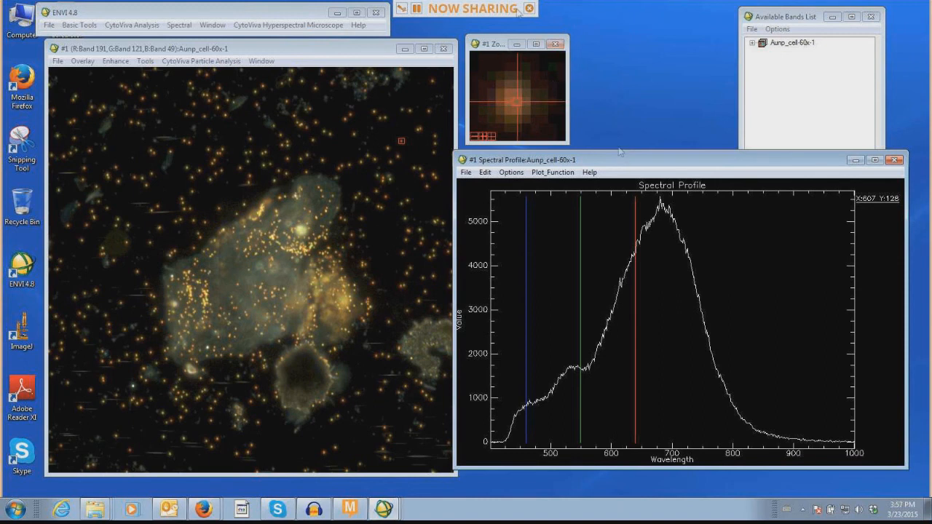
{"action": "left_click_drag", "start_coordinate": [494, 44], "coordinate": [495, 40]}
{"action": "left_click_drag", "start_coordinate": [566, 162], "coordinate": [570, 152]}
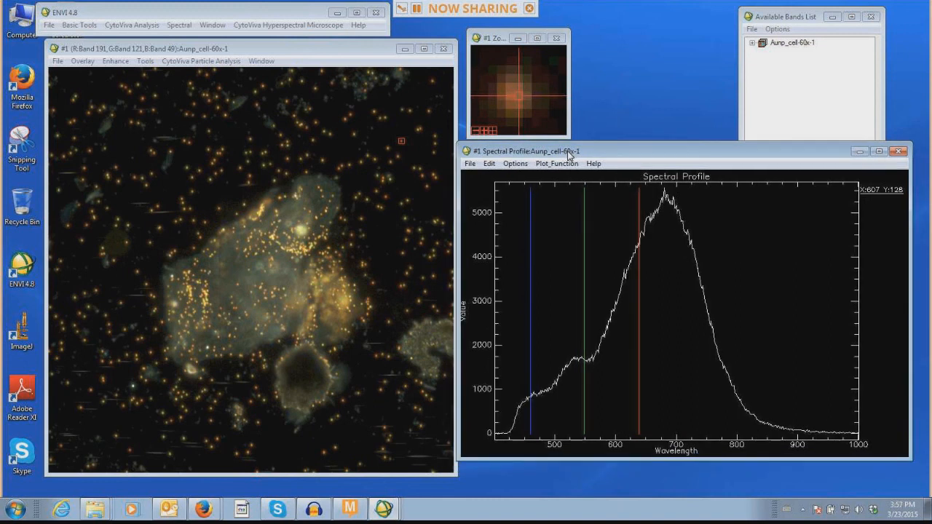
Step: Enlarge the Z profile averaging window so the spectrum is averaged over several pixels around the crosshair
{"action": "right_click", "coordinate": [590, 234]}
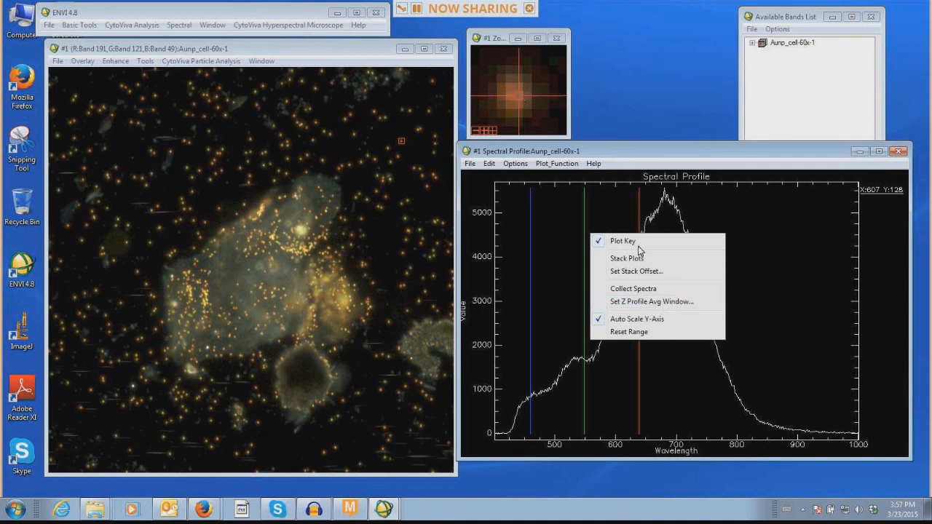
{"action": "left_click", "coordinate": [650, 302]}
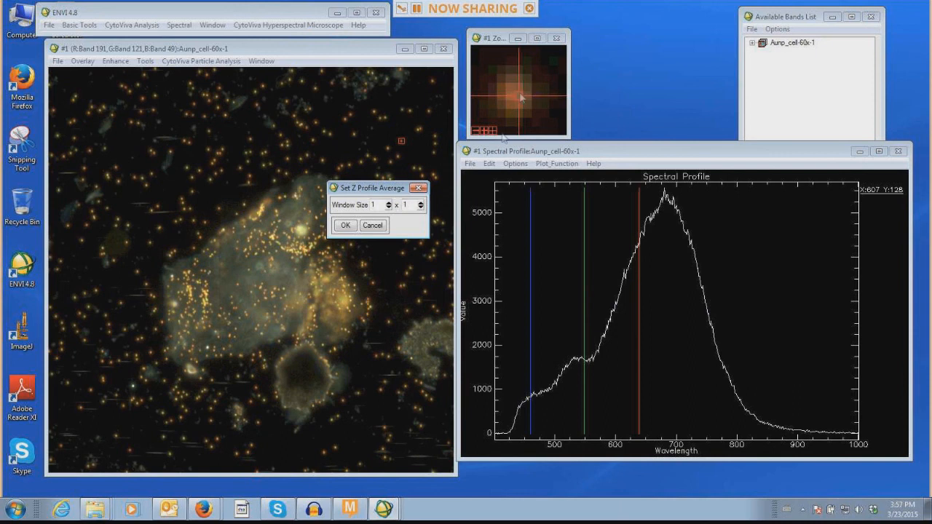
{"action": "left_click", "coordinate": [388, 202]}
{"action": "left_click", "coordinate": [388, 207]}
{"action": "left_click", "coordinate": [419, 202]}
{"action": "left_click", "coordinate": [347, 225]}
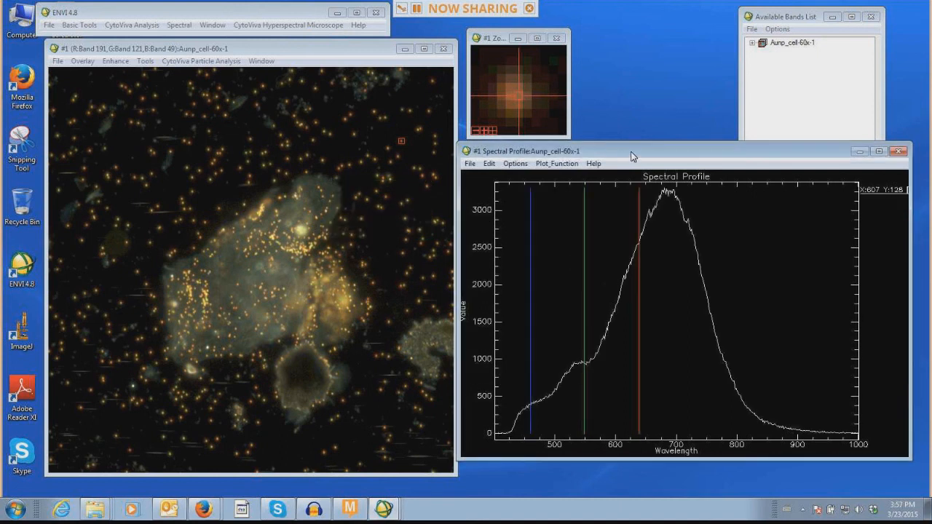
Step: Move the Spectral Profile down, enlarge the Zoom window and set its magnification to 24x on the particle
{"action": "left_click_drag", "start_coordinate": [630, 153], "coordinate": [632, 190]}
{"action": "left_click", "coordinate": [568, 136]}
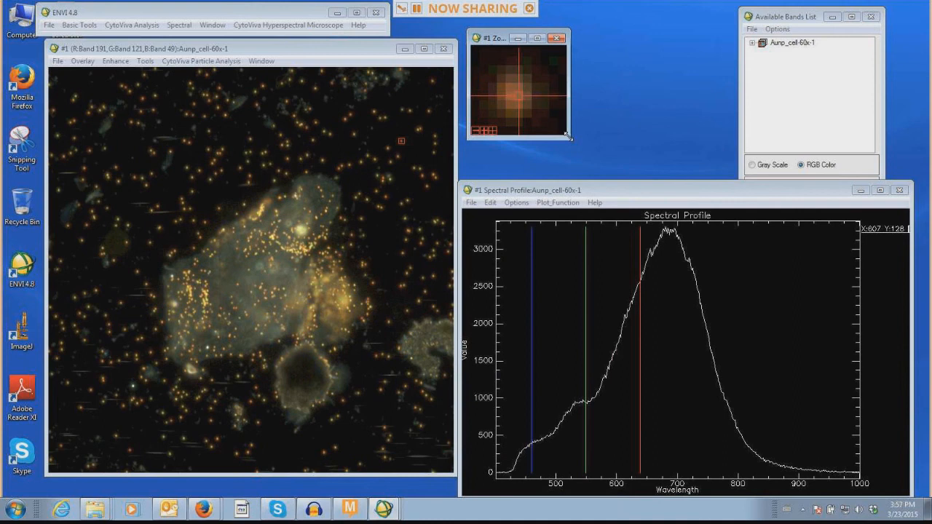
{"action": "left_click_drag", "start_coordinate": [568, 136], "coordinate": [604, 172]}
{"action": "left_click", "coordinate": [484, 166]}
{"action": "left_click", "coordinate": [484, 166]}
{"action": "left_click", "coordinate": [484, 166]}
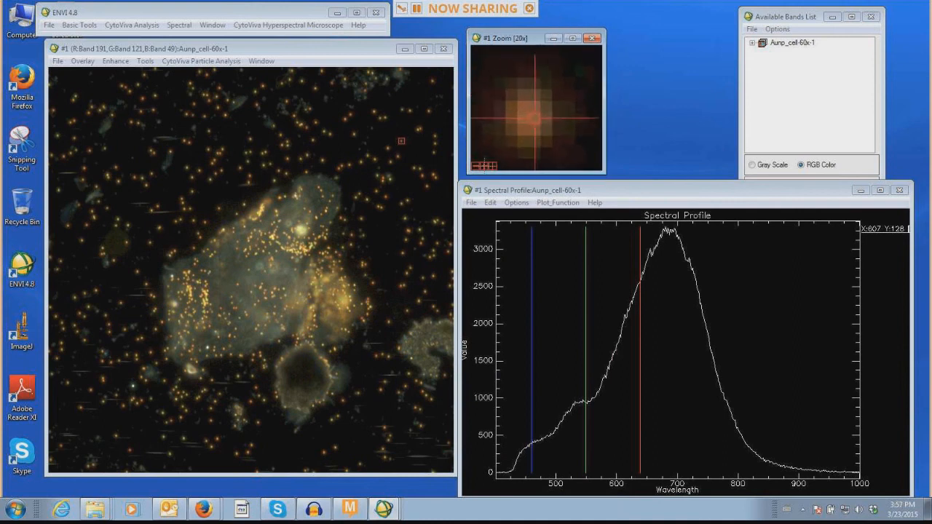
{"action": "left_click", "coordinate": [484, 166]}
{"action": "left_click", "coordinate": [484, 166]}
{"action": "left_click", "coordinate": [484, 166]}
{"action": "left_click", "coordinate": [484, 166]}
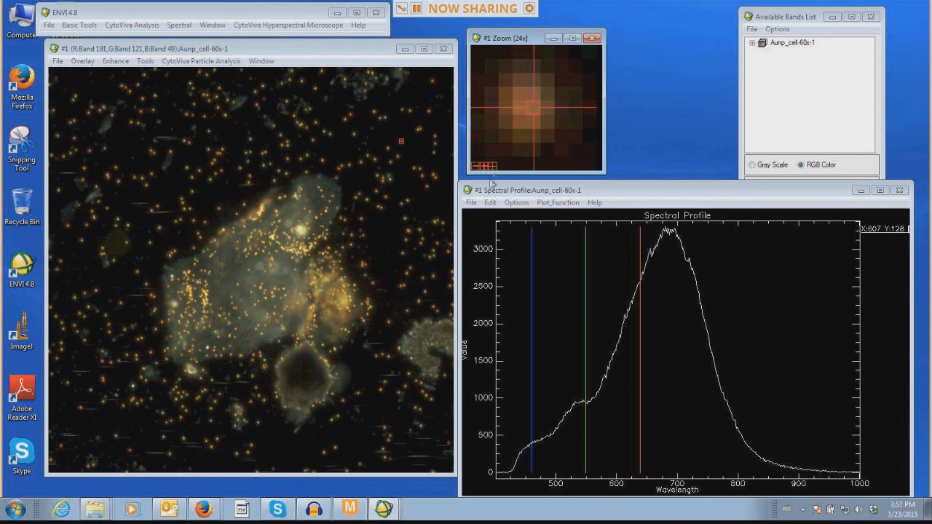
Step: Center the crosshair on a yellow particle in the upper-right area of the cell image and reduce the Z profile averaging window to 1 x 1
{"action": "left_click", "coordinate": [387, 149]}
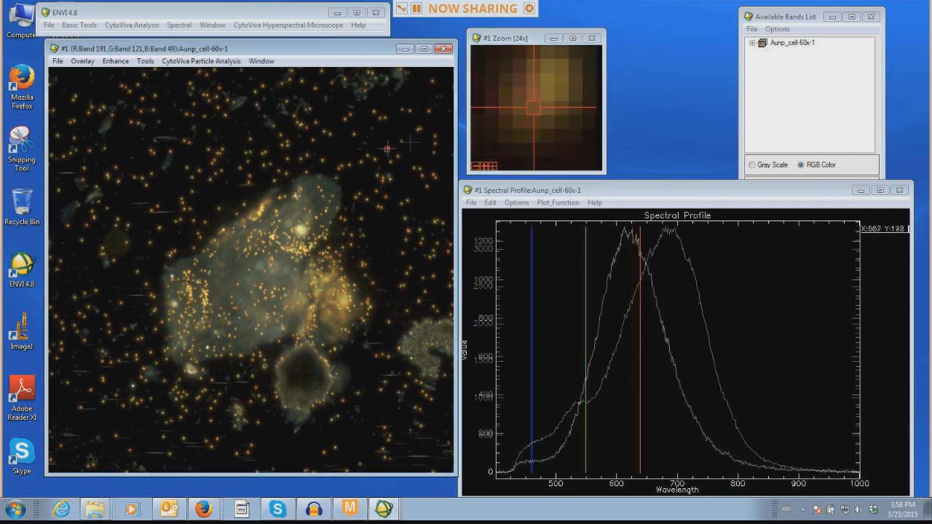
{"action": "left_click", "coordinate": [559, 82]}
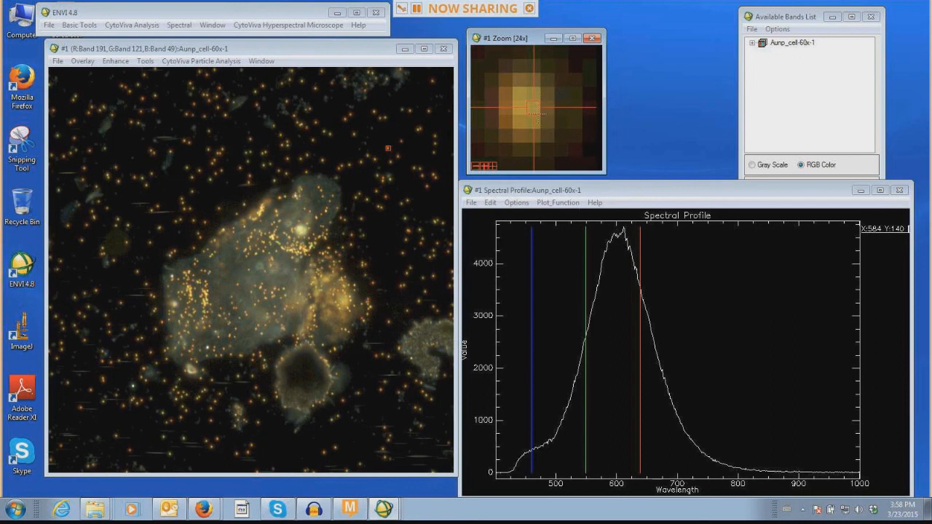
{"action": "right_click", "coordinate": [547, 276]}
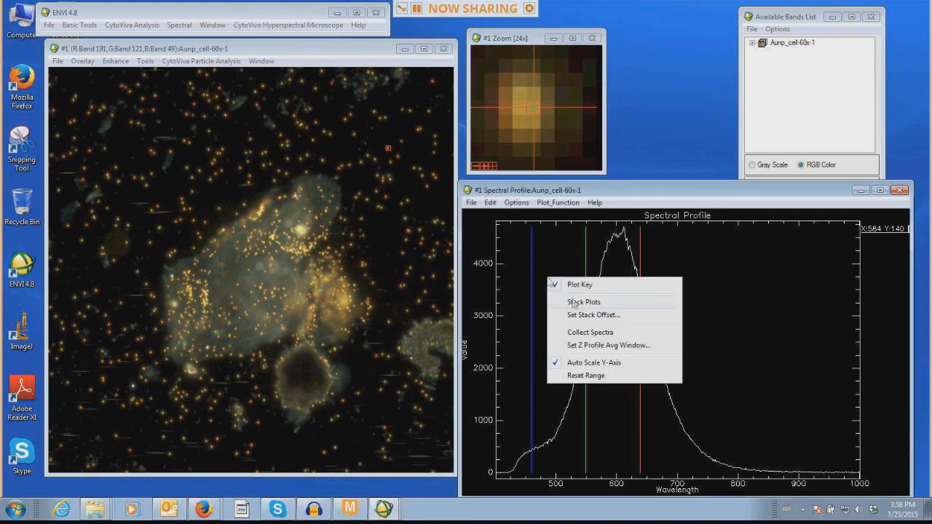
{"action": "left_click", "coordinate": [581, 345]}
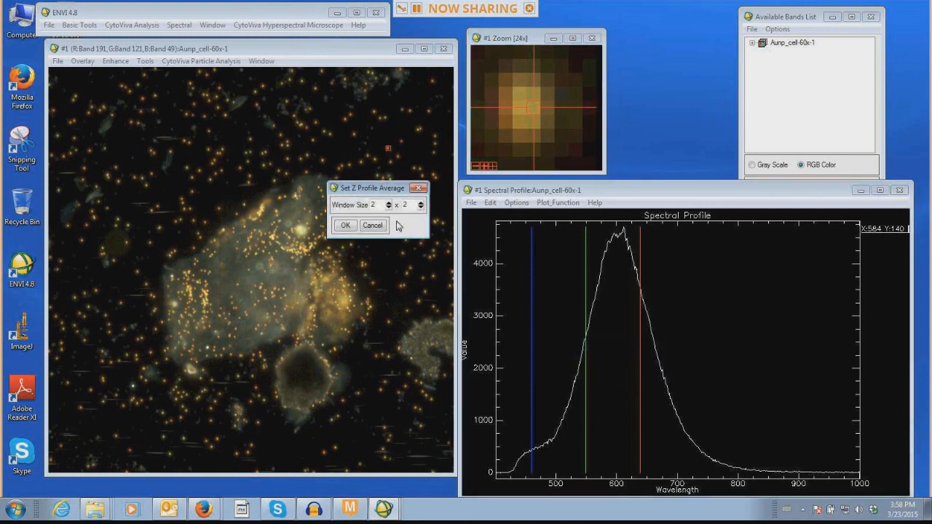
{"action": "left_click", "coordinate": [421, 208]}
{"action": "left_click", "coordinate": [346, 226]}
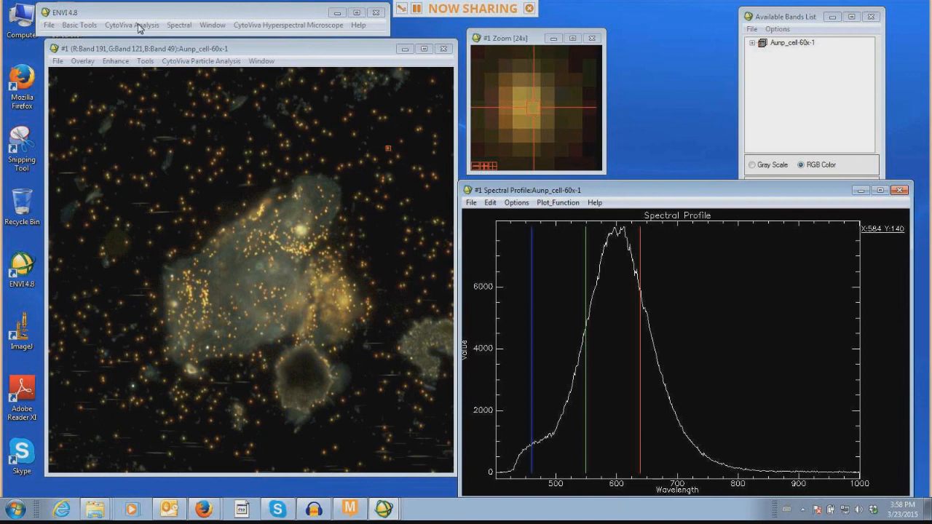
Step: Enlarge the Z profile averaging window, with its first dimension set to 3, to average the particle's spectrum over neighboring pixels
{"action": "right_click", "coordinate": [547, 271]}
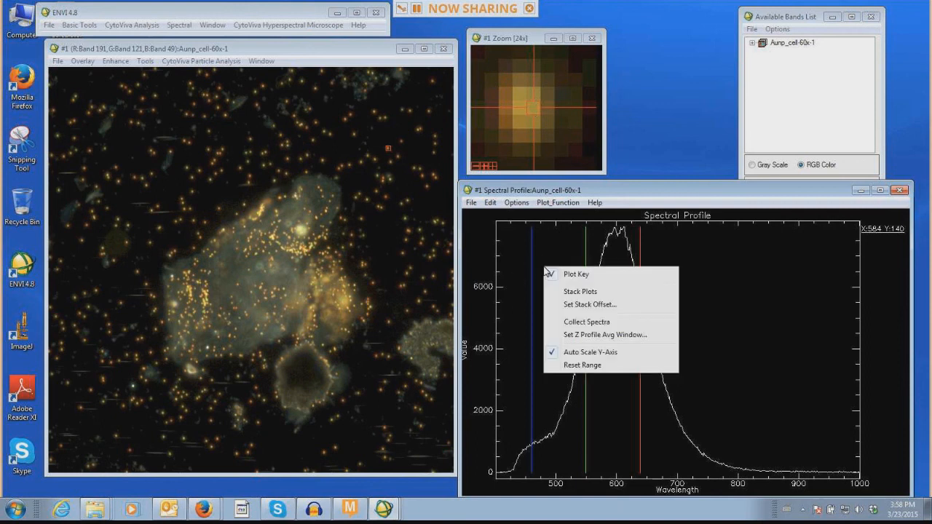
{"action": "left_click", "coordinate": [580, 335]}
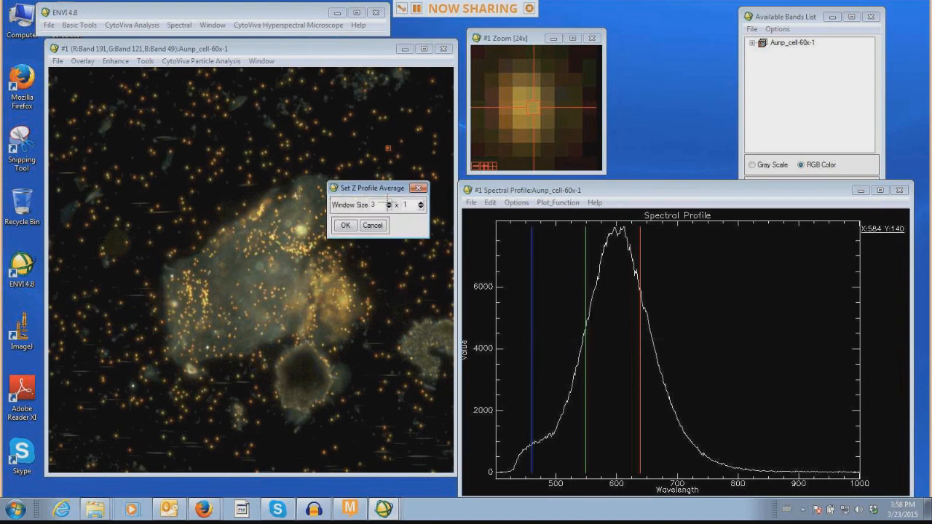
{"action": "left_click", "coordinate": [346, 225]}
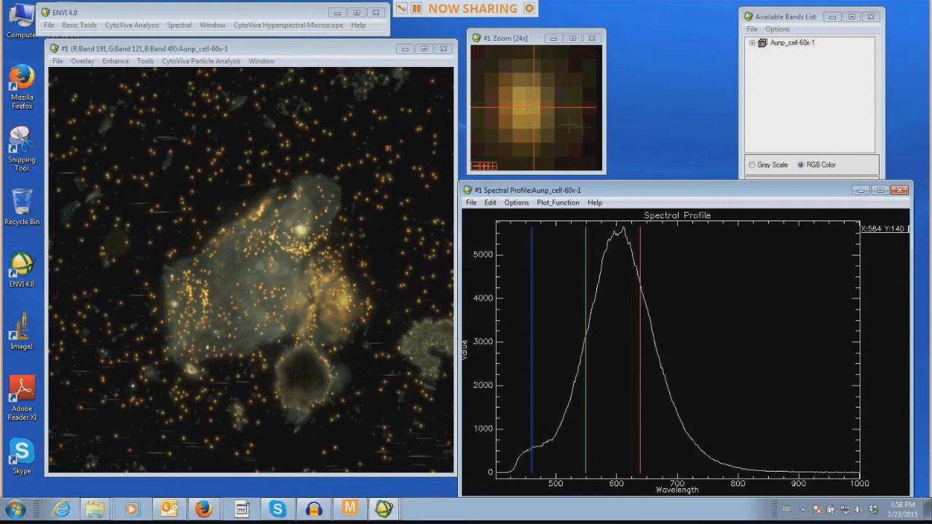